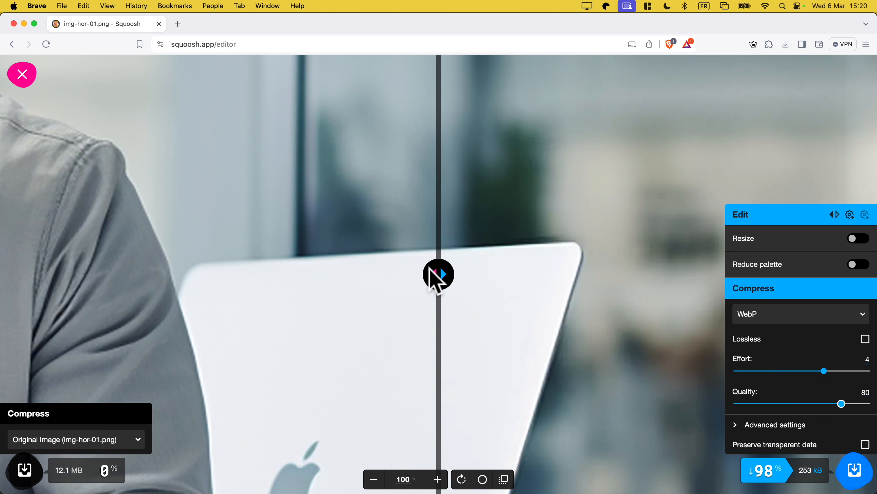
- Compare the original image with the WebP version at different zoom levels by moving the comparison divider across the man and laptop
left_click_drag(435, 274, 286, 252)
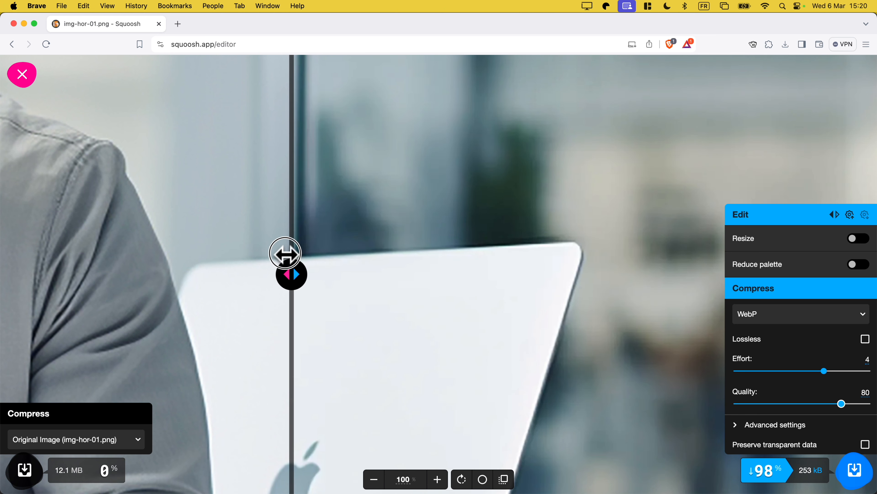
scroll(167, 258, "down", 10)
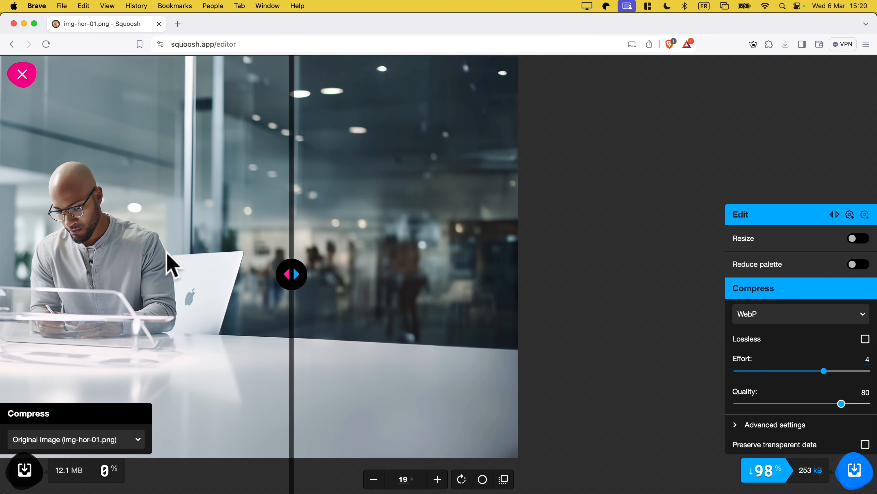
scroll(194, 252, "up", 5)
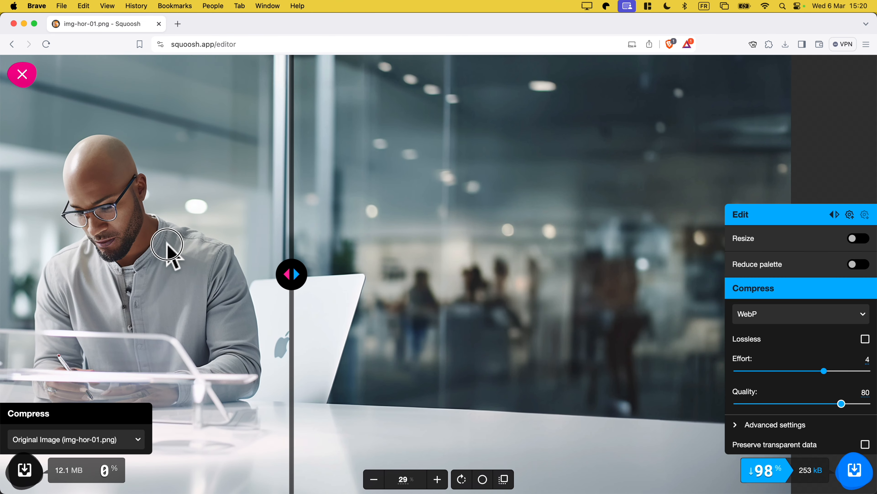
left_click_drag(291, 276, 331, 266)
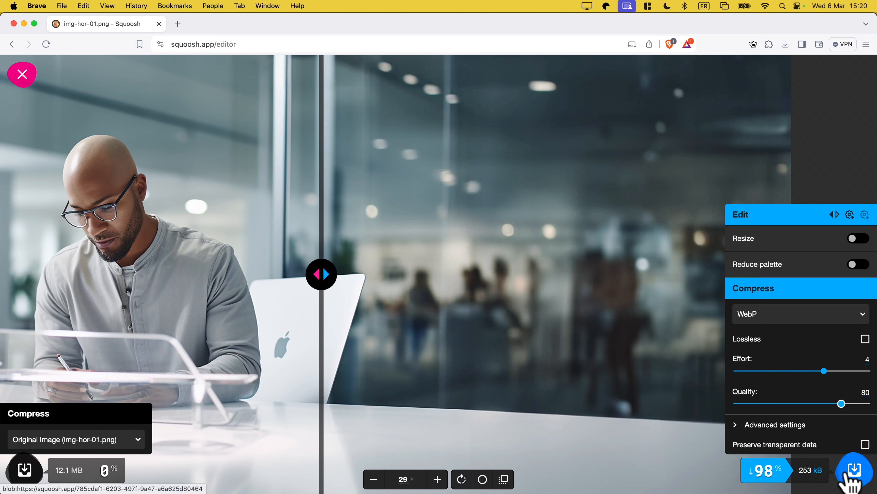
- Download the compressed WebP image into the Optimisation folder under the name img-hor-01b
left_click(853, 479)
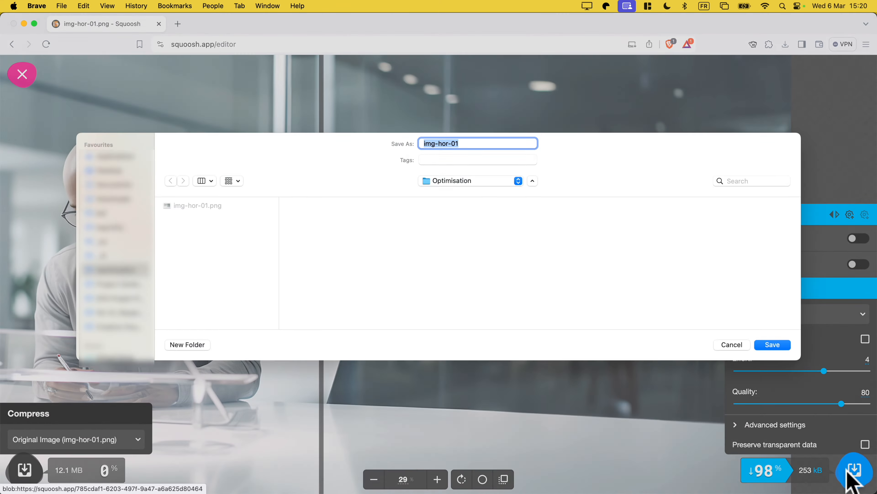
key("Right")
type("b")
left_click(769, 349)
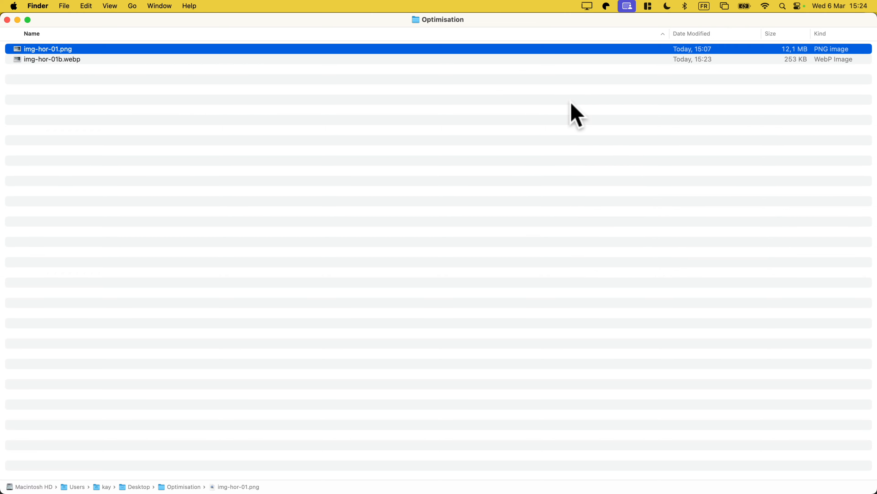
- In Finder, preview img-hor-01.png and img-hor-01b.webp alternately to compare their visual quality, and close the preview
key("space")
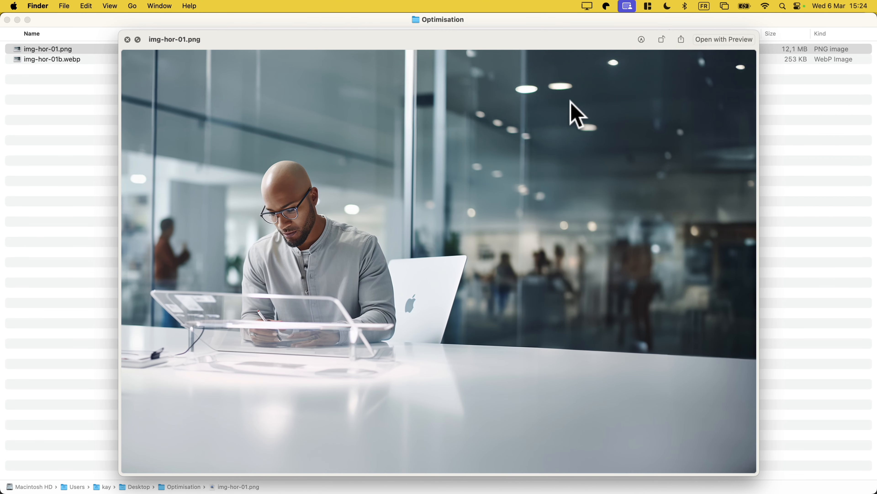
key("Down")
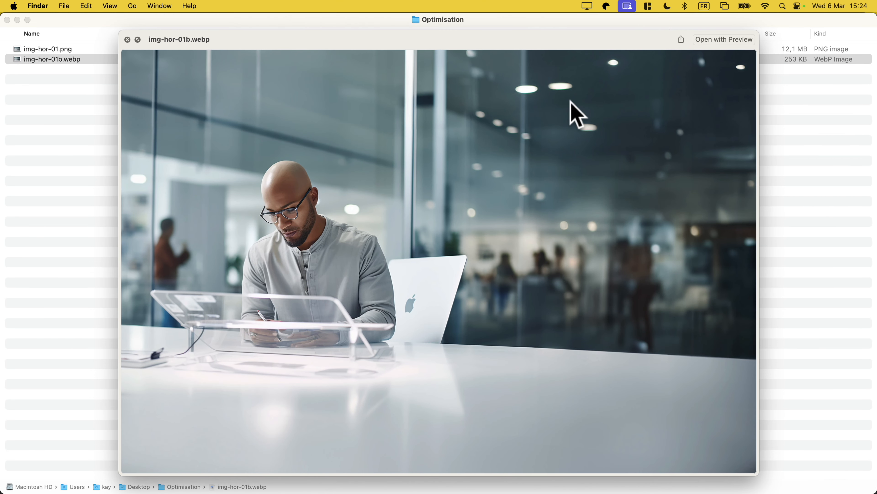
key("Up")
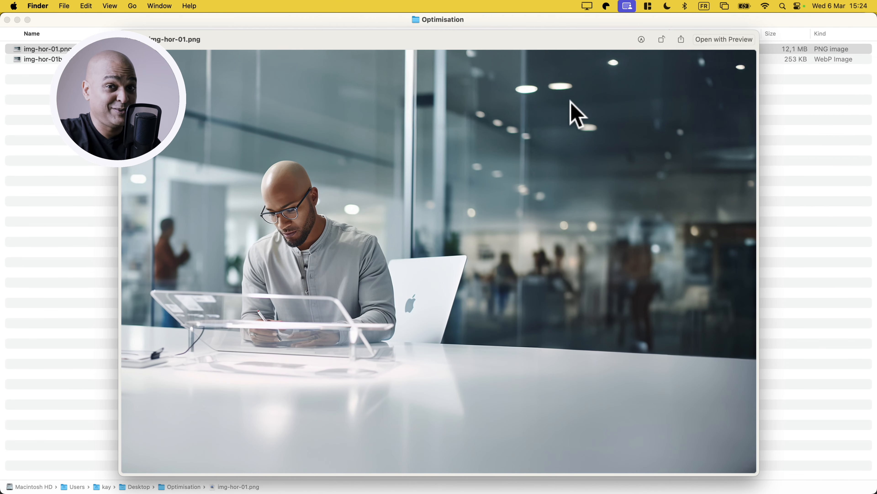
key("Down")
key("Up")
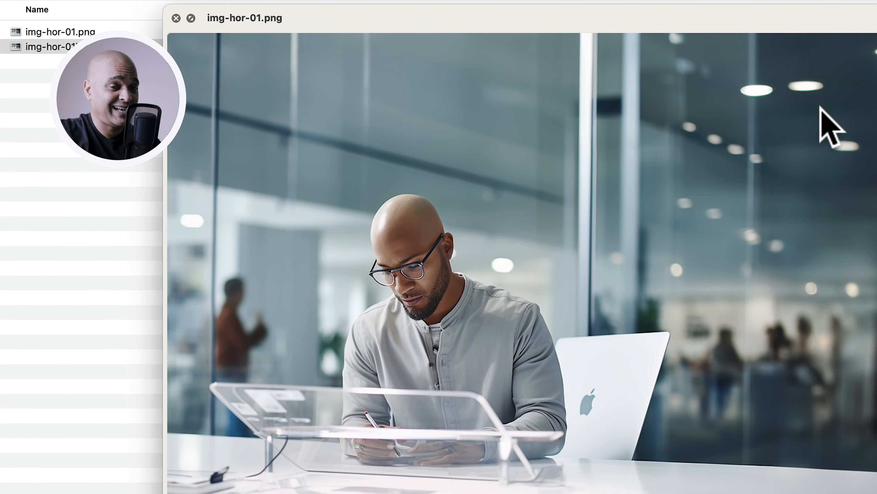
key("Down")
key("Up")
key("Down")
key("Up")
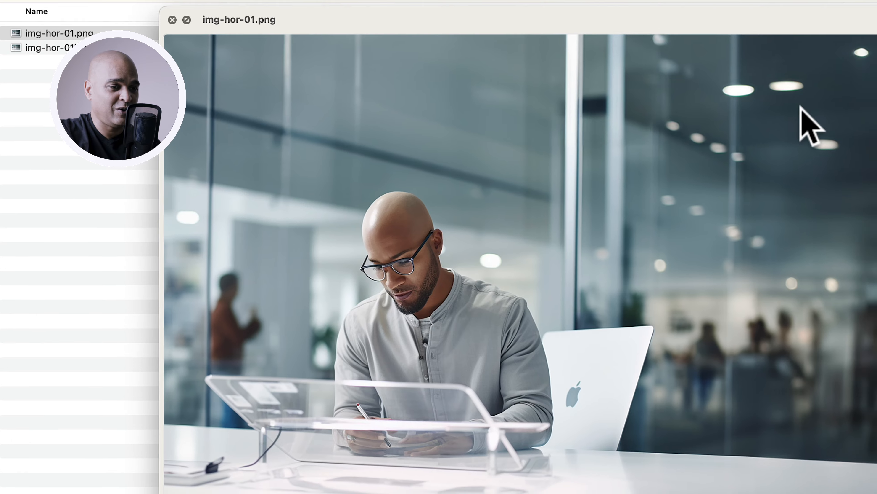
key("space")
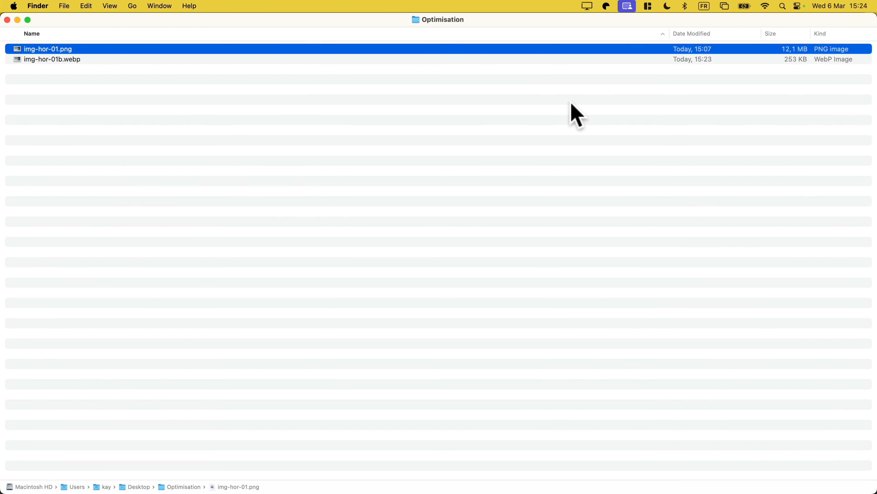
- Divide 12000 by 253 in Calculator to compare the two file sizes, and close the calculator
left_click_drag(661, 50, 649, 97)
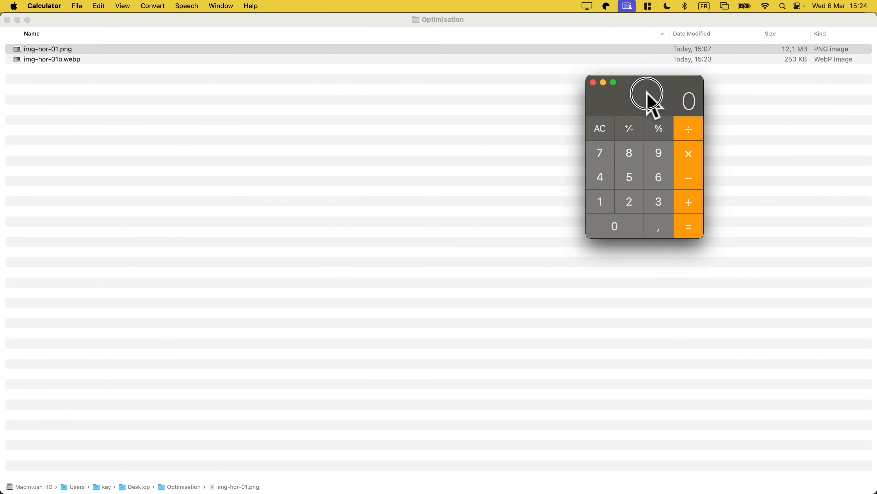
type("12000")
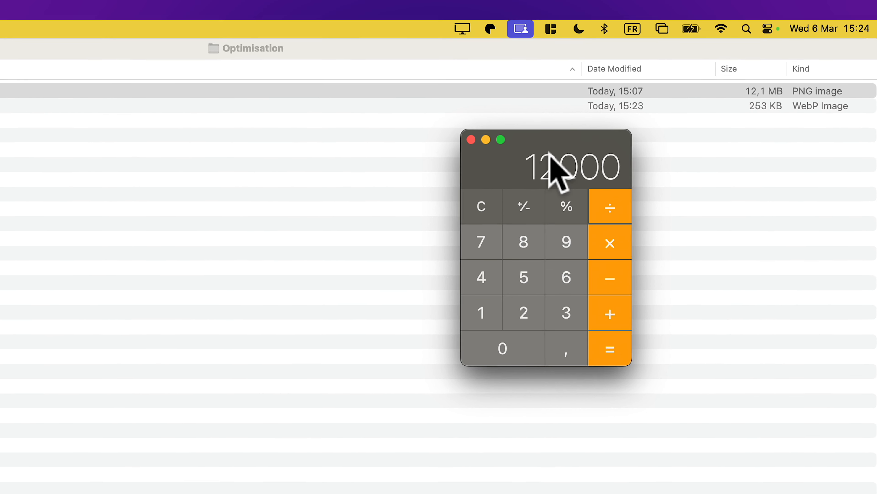
type("/253")
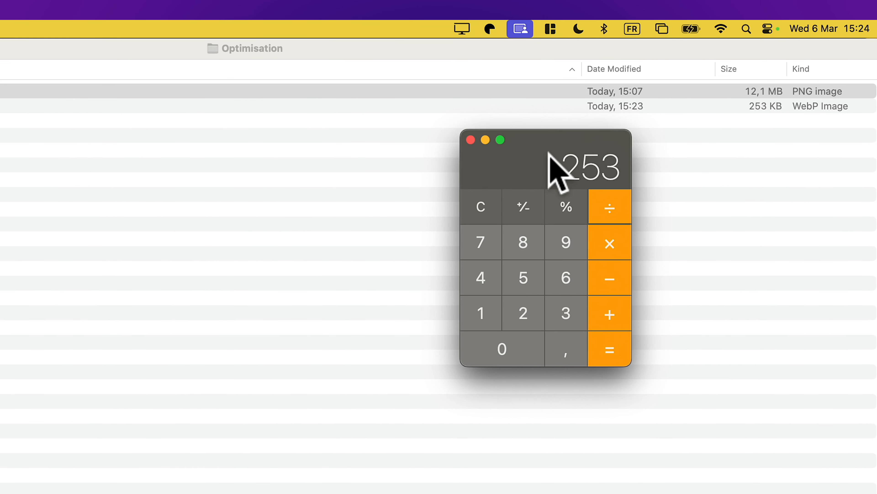
key("Return")
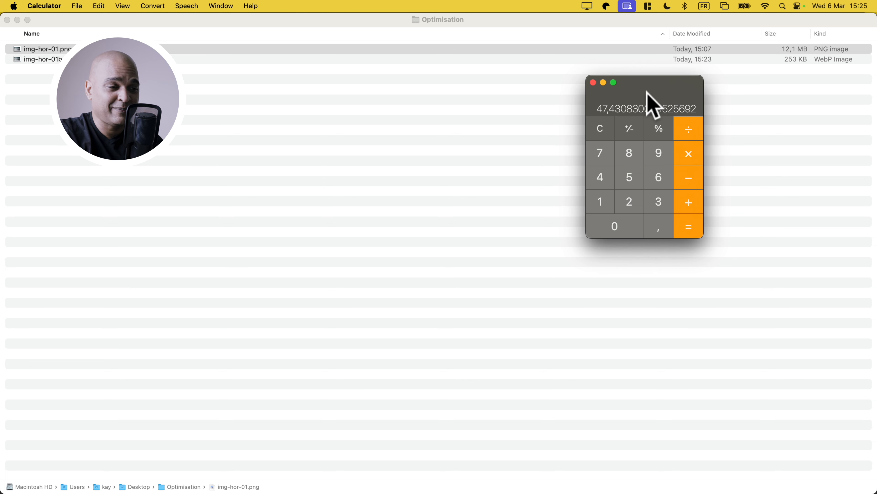
left_click(593, 82)
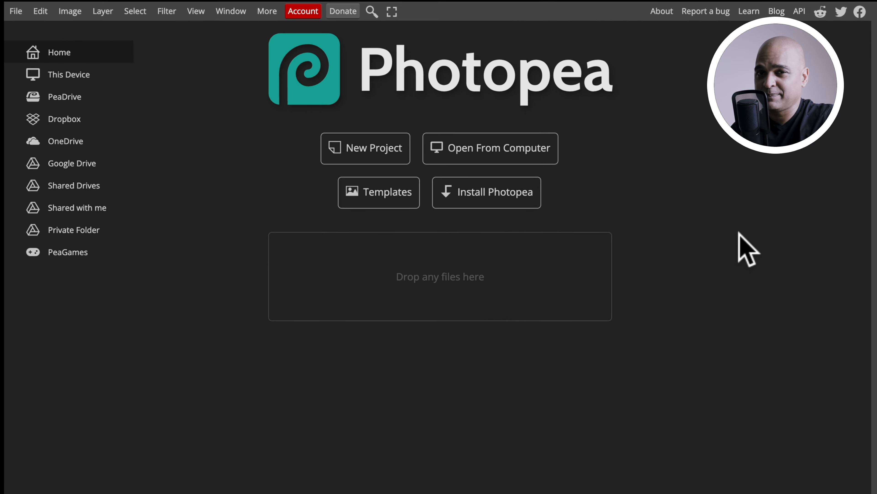
- In Photopea, open img-hor-01.png from the Optimisation folder
left_click(10, 8)
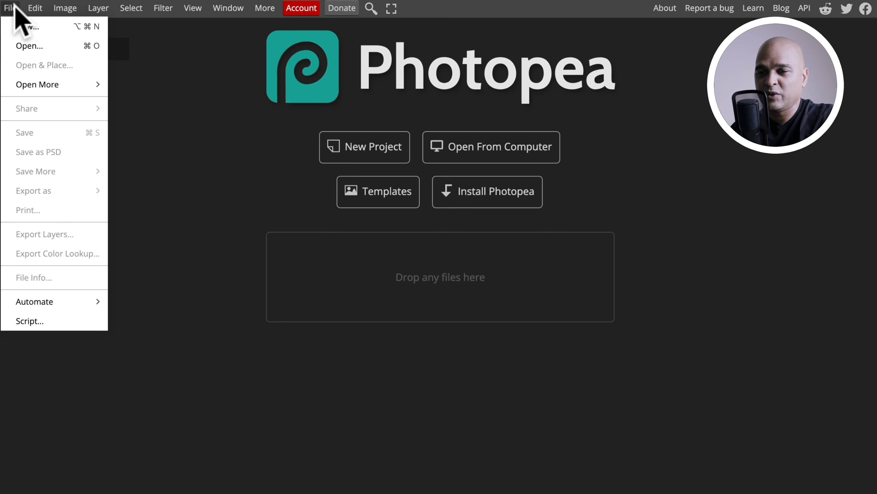
left_click(26, 45)
left_click(435, 214)
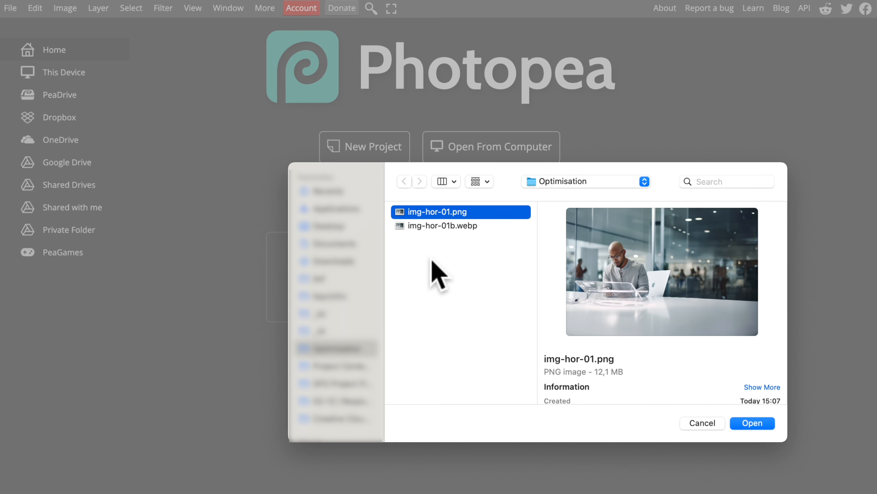
left_click(751, 423)
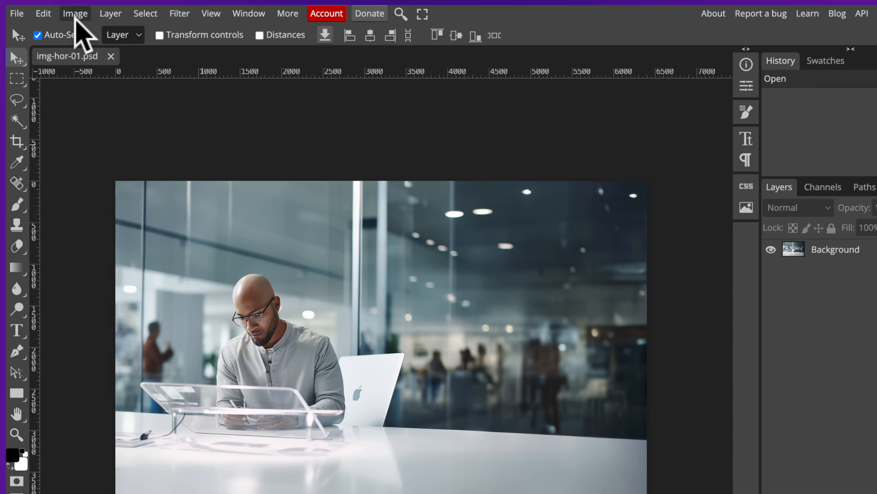
- Resize the image to a width of 2560 pixels, keeping the proportions linked
left_click(65, 7)
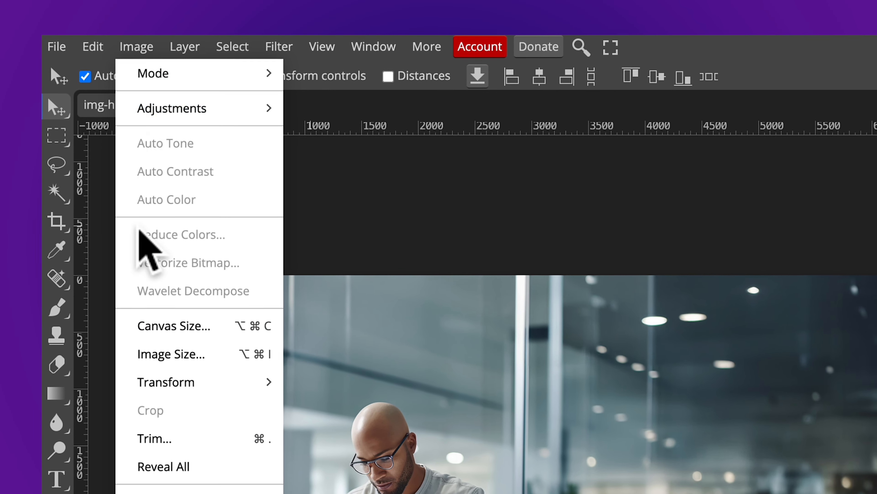
left_click(156, 344)
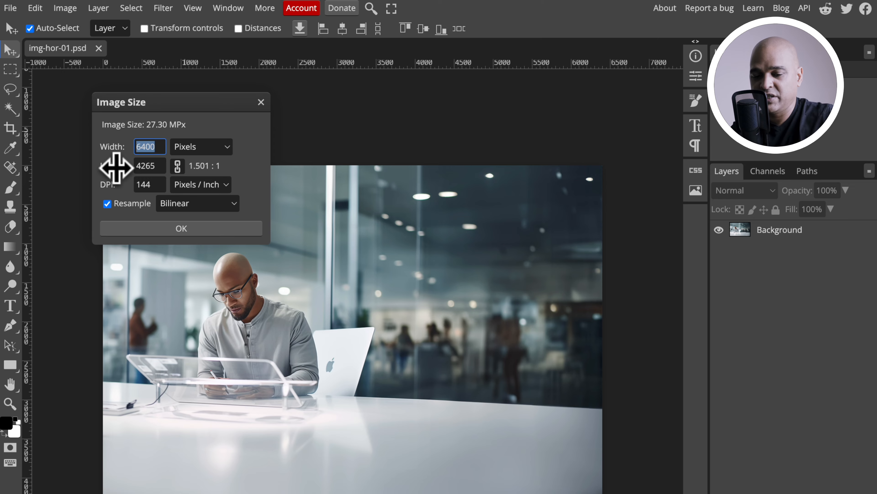
type("2560")
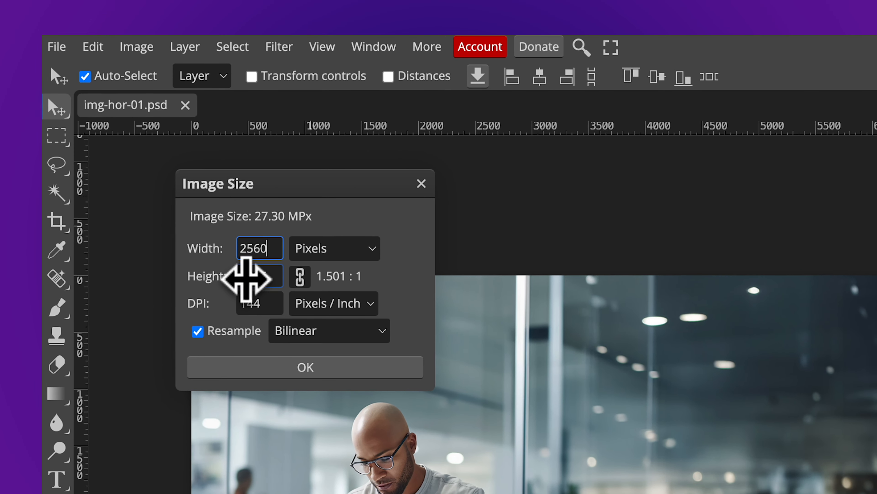
left_click(246, 279)
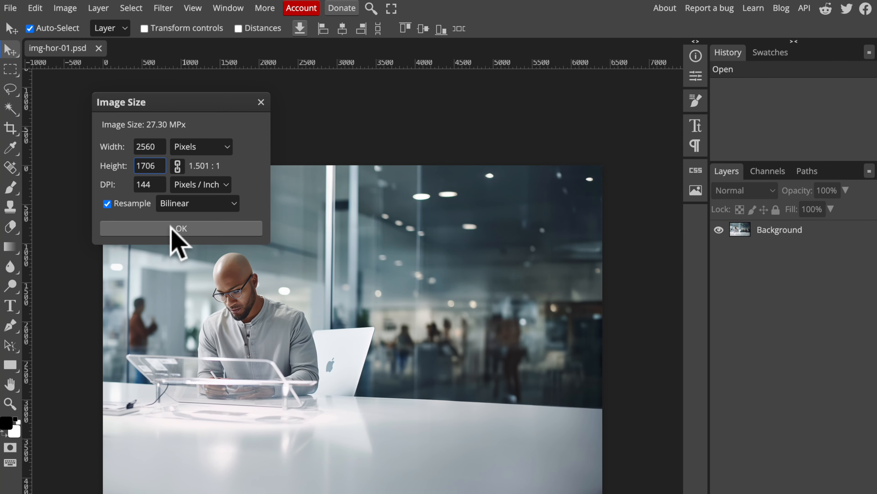
left_click(291, 367)
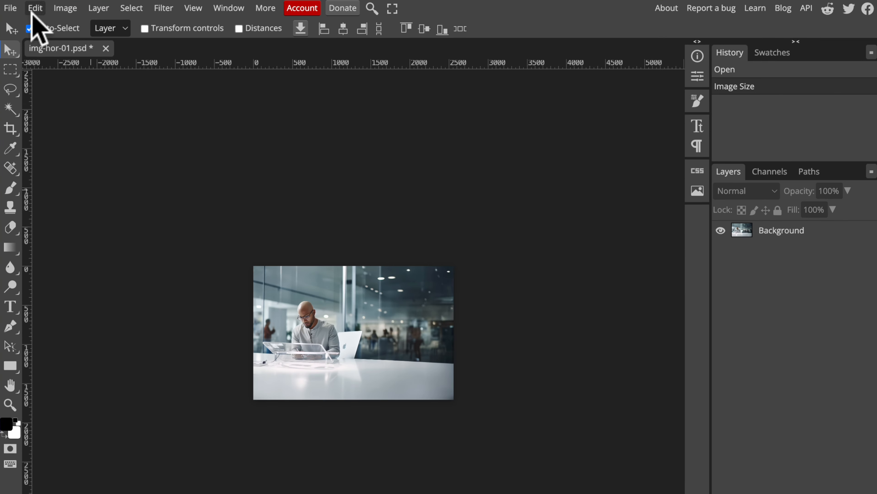
- Open the web export settings for the resized image with WEBP as the format
left_click(11, 8)
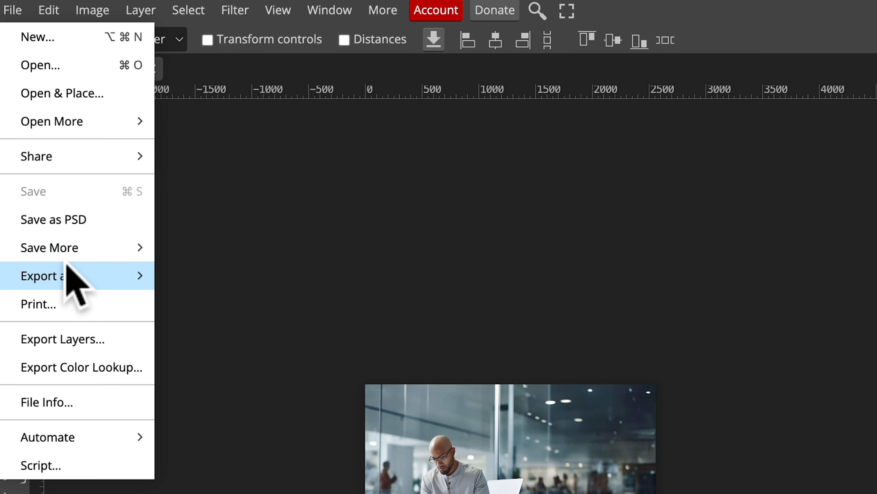
mouse_move(64, 270)
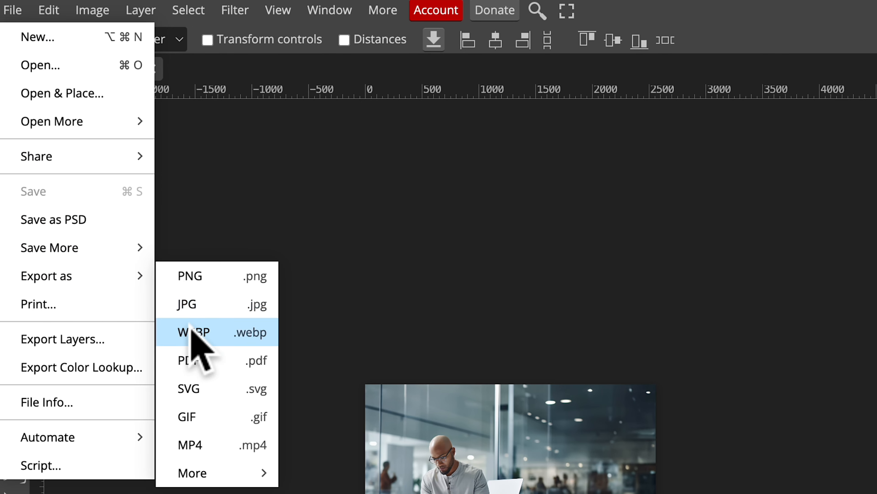
left_click(193, 331)
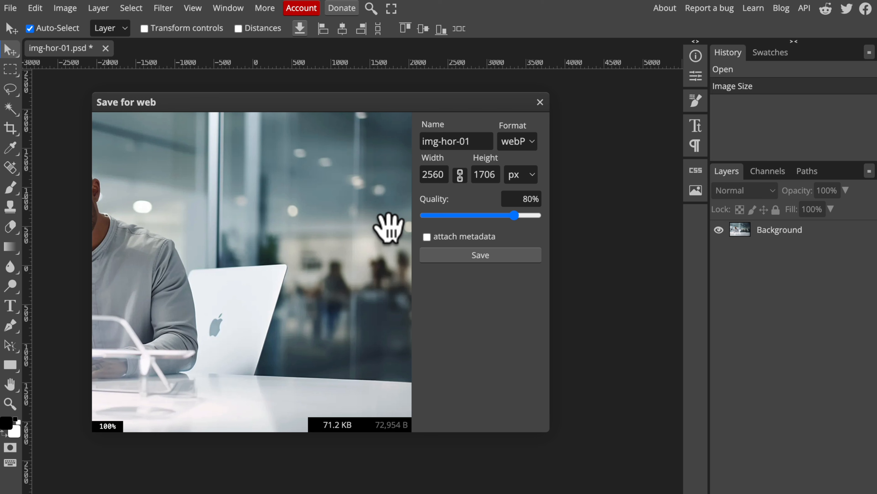
- Examine the man's face and shirt in the export preview at up to 300% zoom
left_click_drag(210, 251, 386, 258)
mouse_move(249, 248)
left_mouse_down()
mouse_move(237, 252)
mouse_move(247, 248)
left_mouse_up()
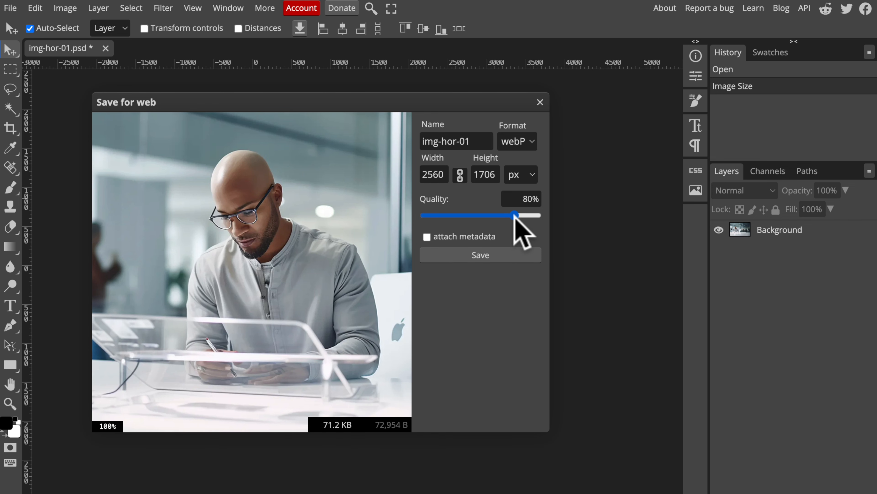
scroll(270, 239, "up", 1)
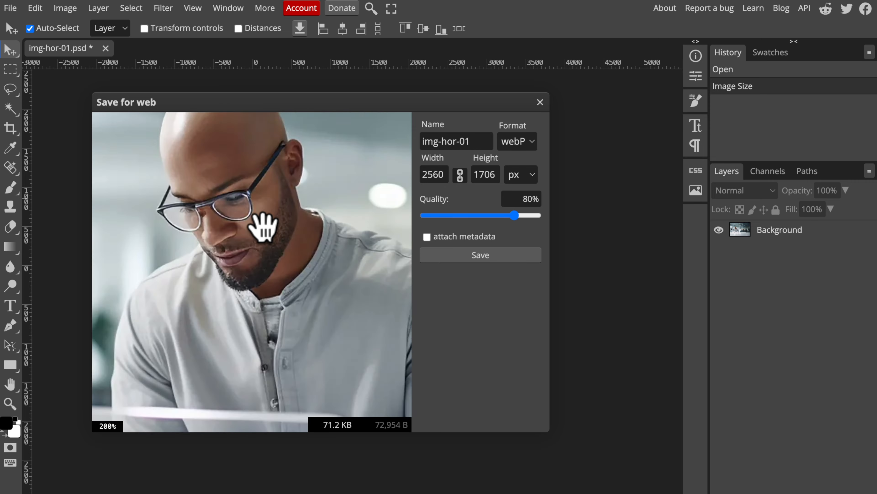
scroll(262, 226, "up", 1)
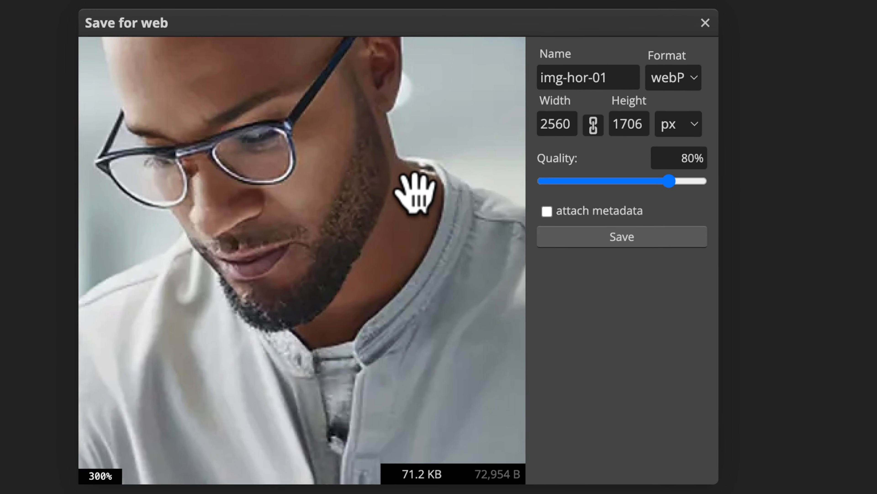
- Try the WebP quality at 0% to inspect its effect on the preview, and return it to 80%
left_click_drag(671, 181, 533, 179)
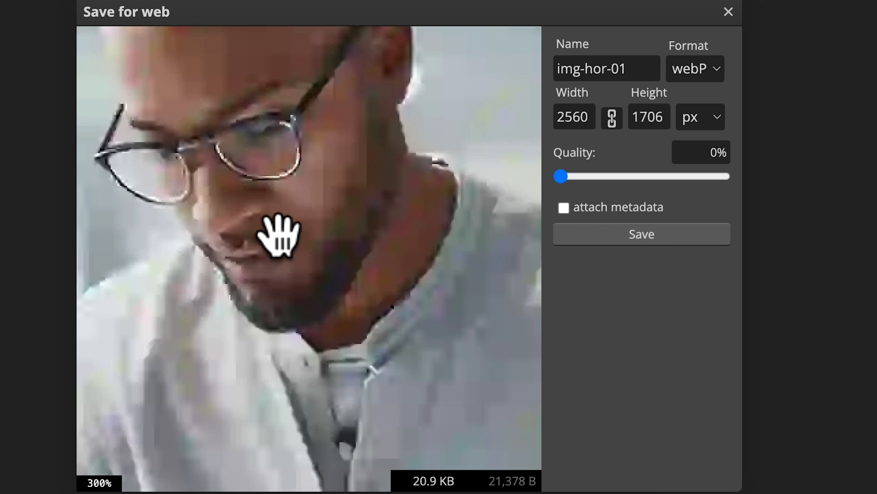
scroll(297, 191, "down", 1)
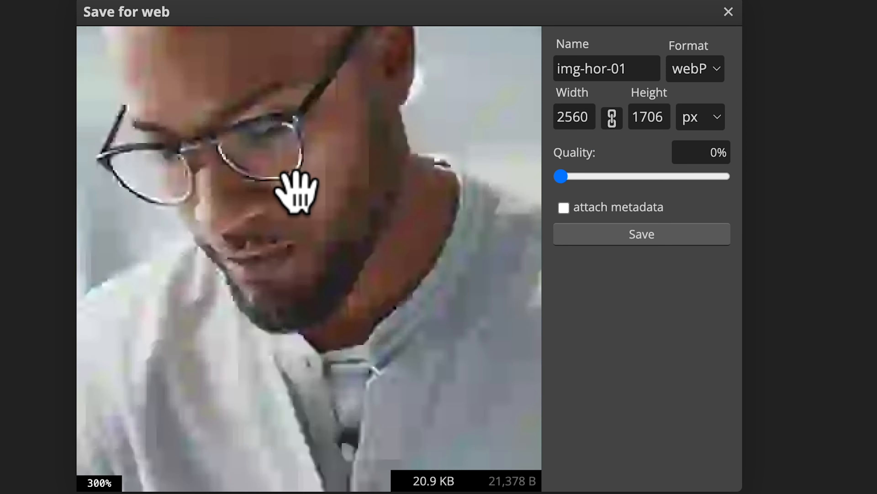
left_click_drag(561, 177, 691, 180)
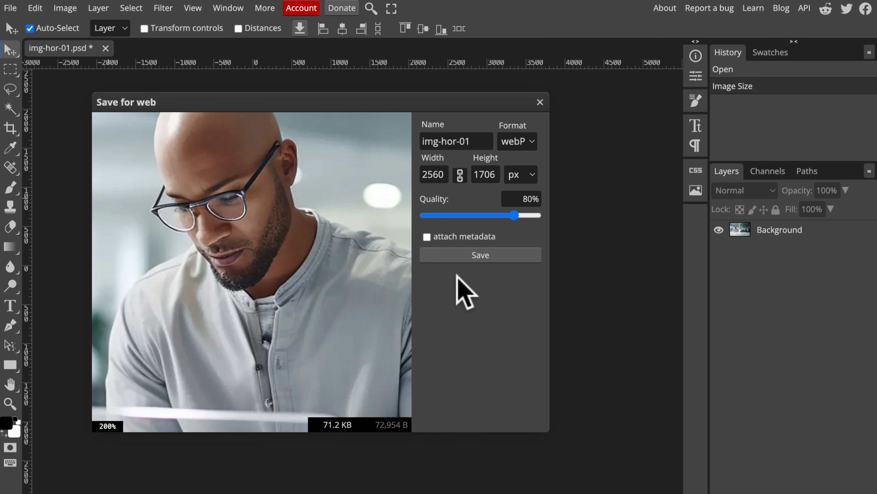
- Save the WebP export as img-hor-01c in the Optimisation folder
left_click(455, 256)
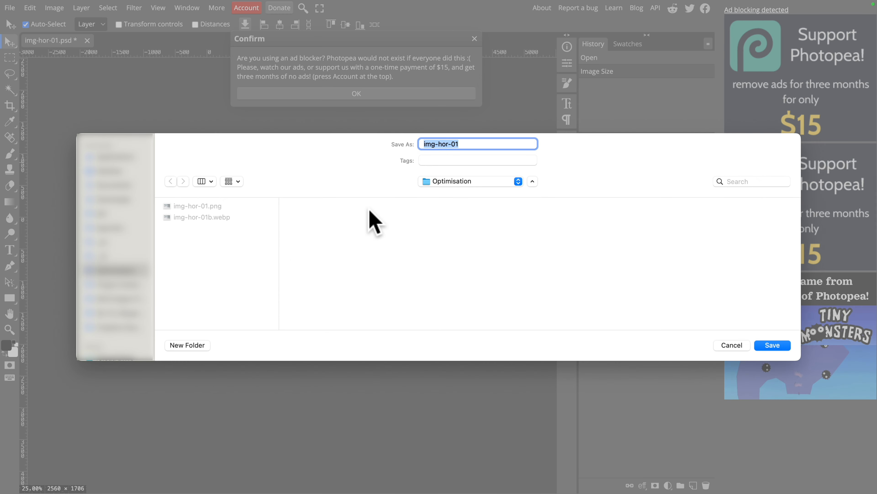
type("c")
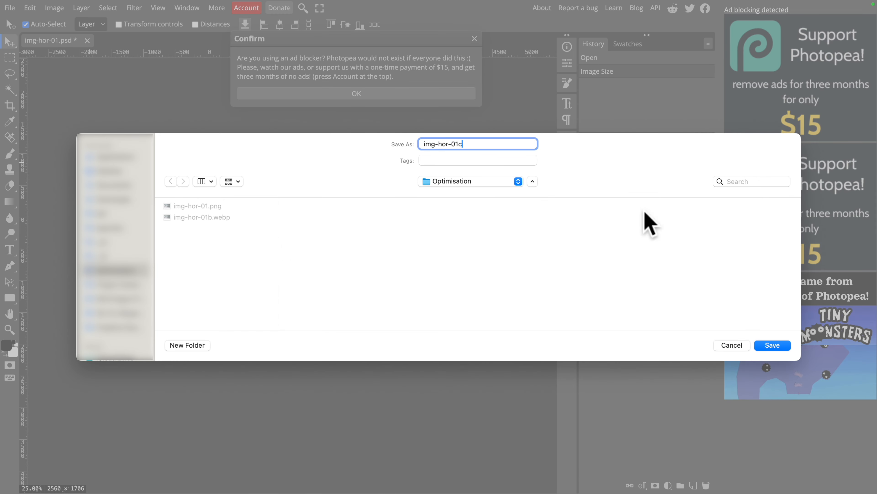
left_click(769, 344)
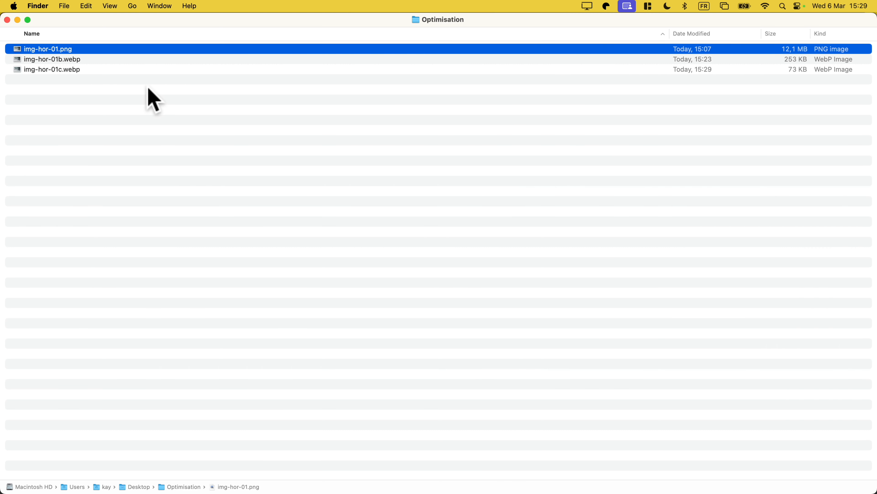
- Preview the original PNG and both WebP versions in the Optimisation folder in Finder, and delete img-hor-01b.webp
key("space")
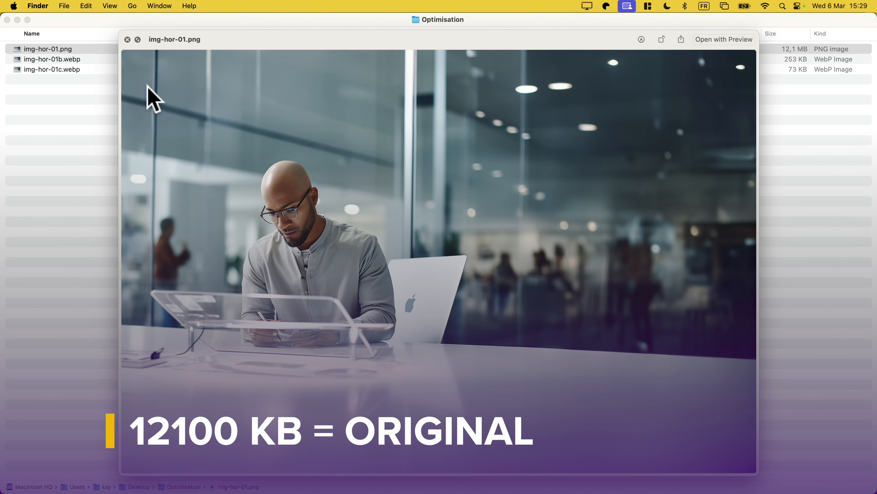
key("Down")
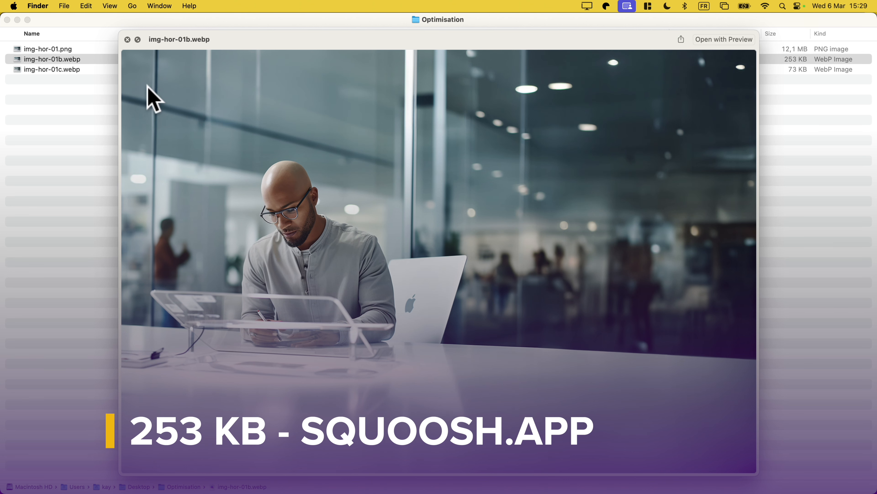
key("Down")
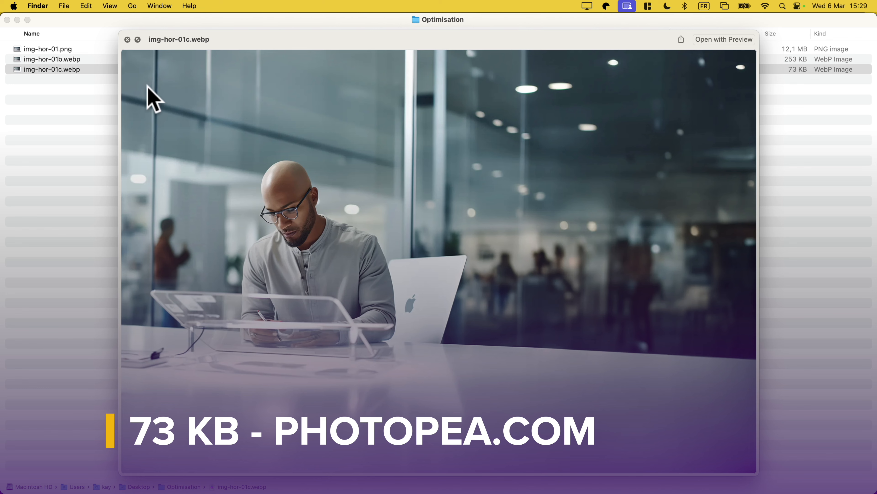
key("space")
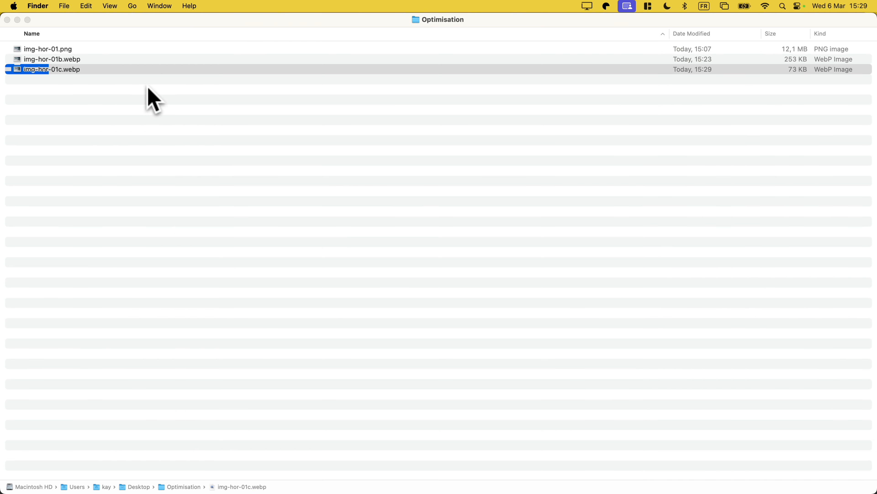
key("Up")
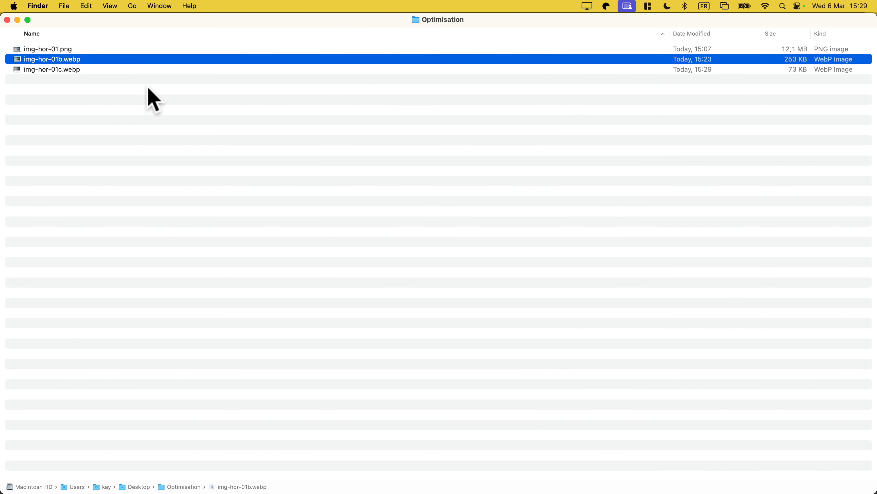
key("super+BackSpace")
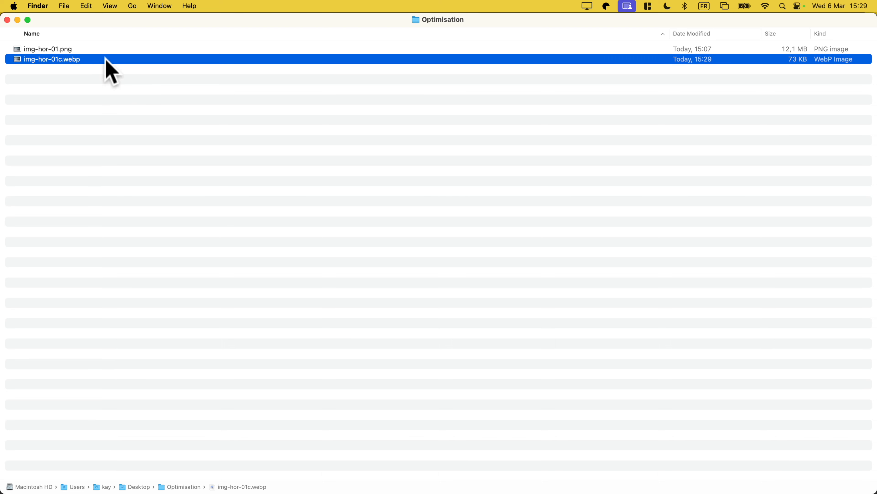
- Compare full previews of img-hor-01.png and img-hor-01c.webp by switching repeatedly between them
left_click(73, 48)
key("space")
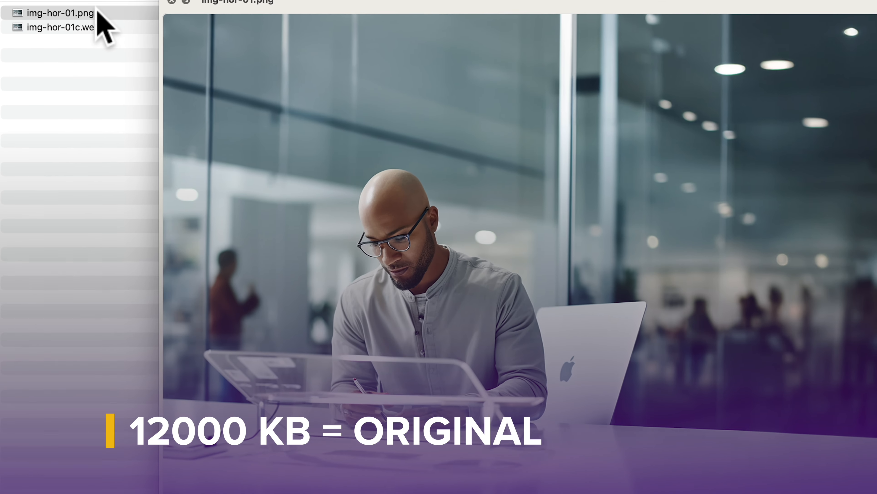
key("Down")
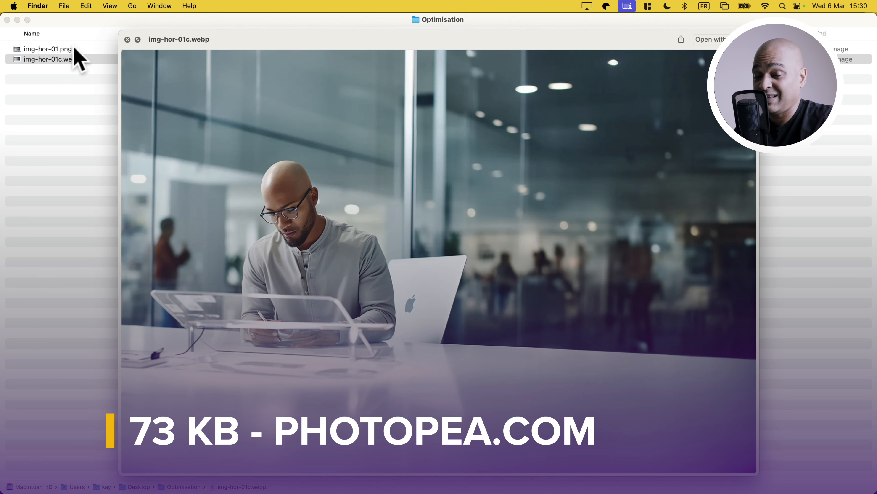
key("Up")
key("Down")
key("Up")
key("Down")
key("Up")
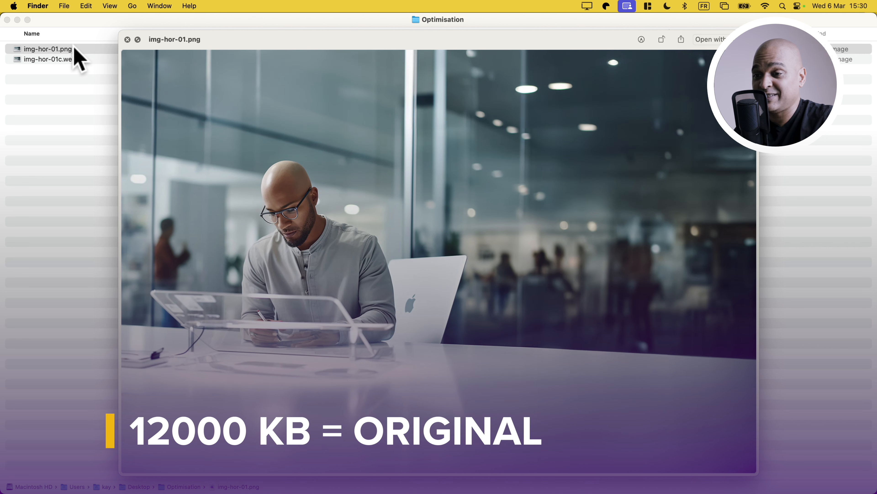
key("Down")
key("Up")
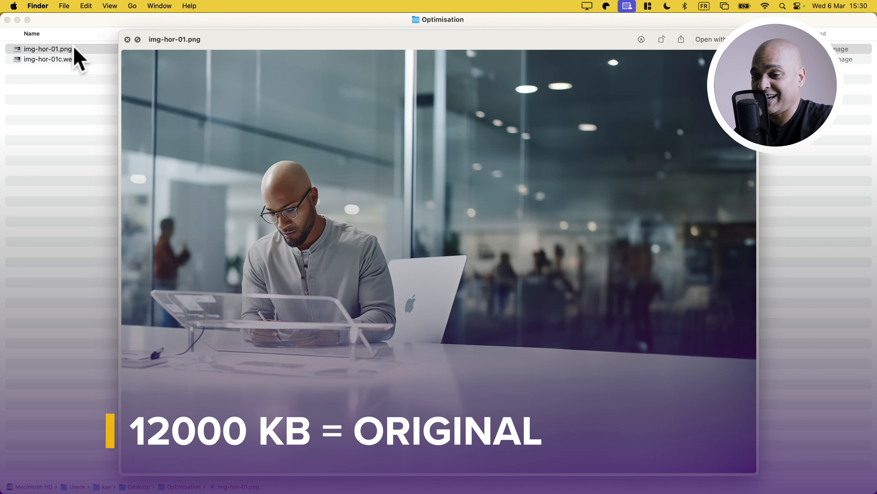
key("Down")
key("Up")
key("Down")
key("Up")
key("space")
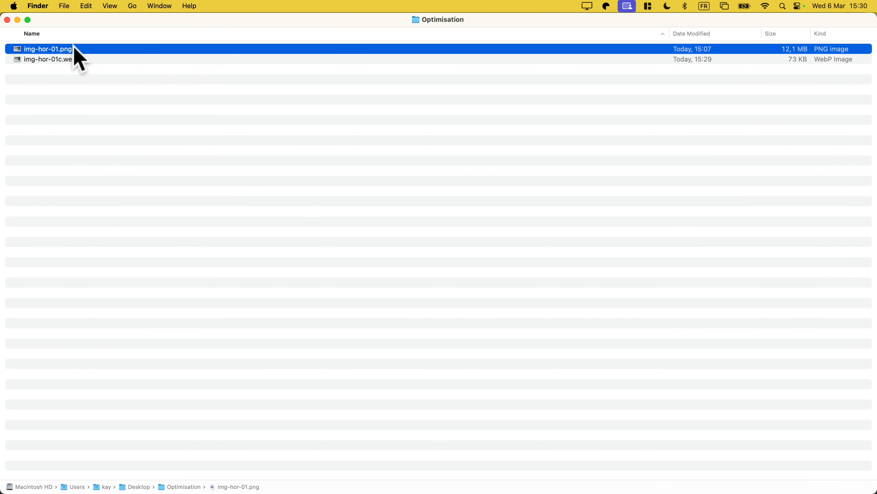
- Open Calculator and divide 12000 by 71 to work out the file size reduction factor
key("super+space")
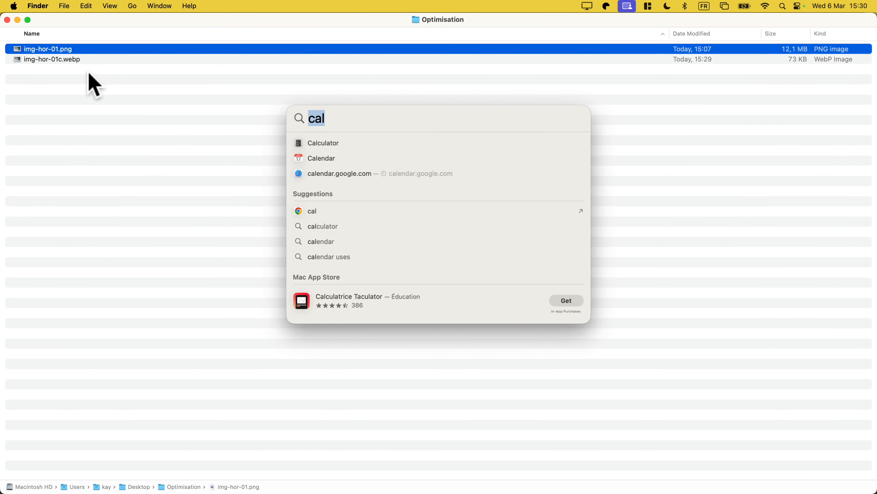
left_click(319, 143)
type("12000")
type("/71")
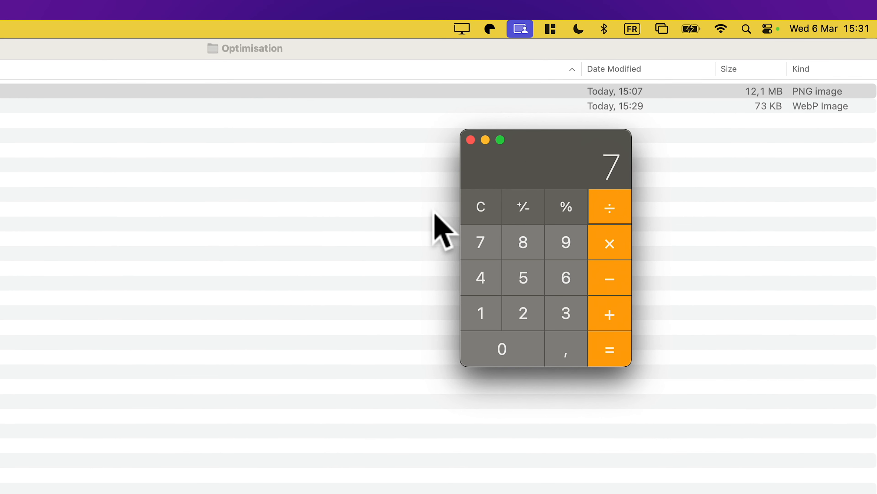
key("Return")
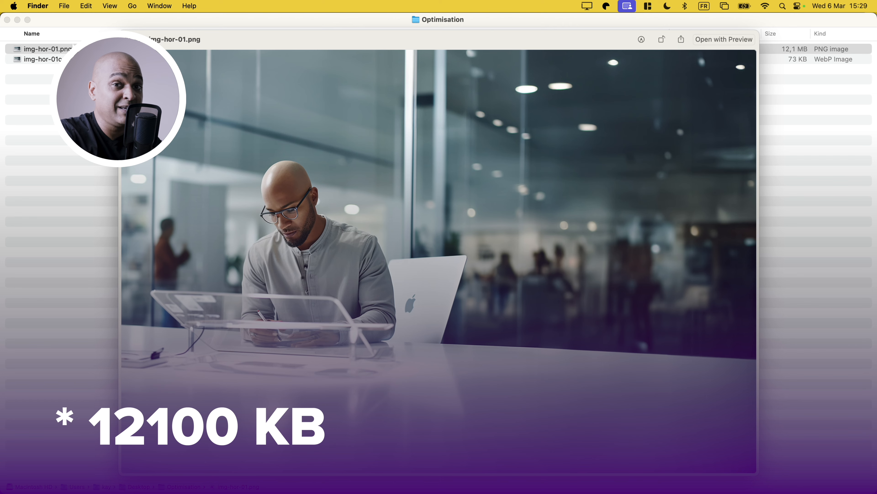
key("Down")
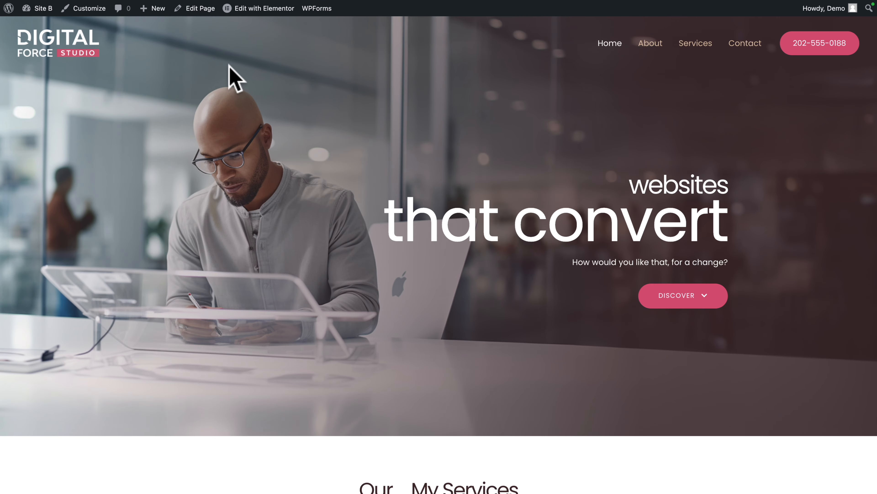
- Open the Site B home page in Elementor and show the hero container's background style settings
mouse_move(259, 12)
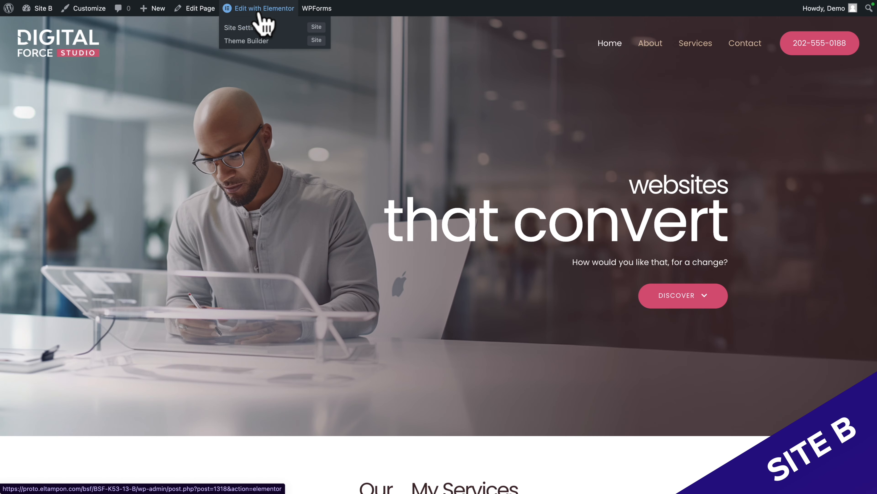
left_click(260, 14)
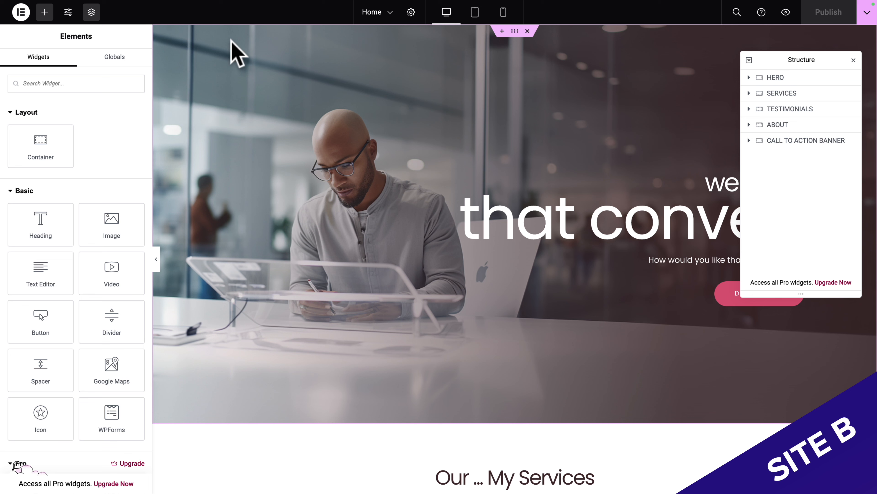
left_click(515, 31)
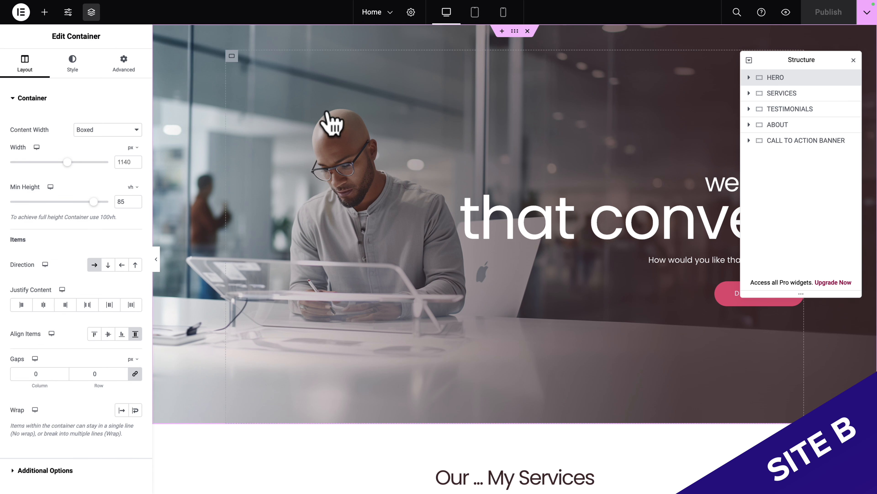
left_click(72, 61)
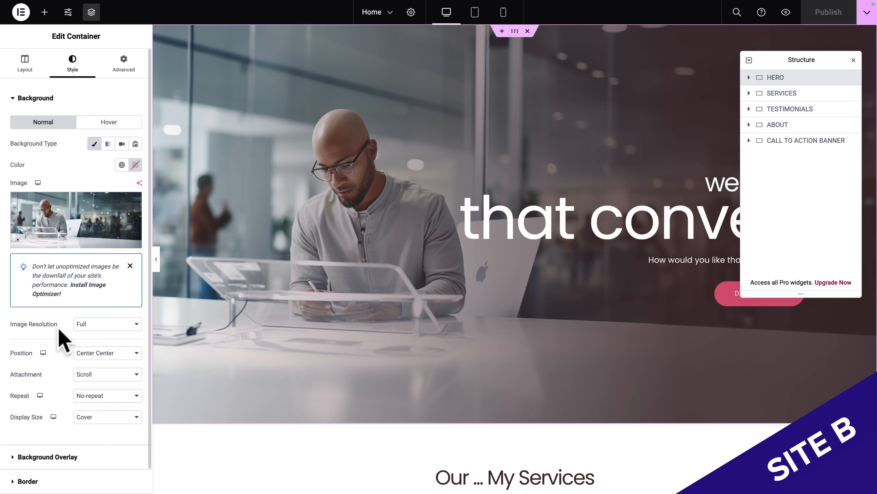
- Set the hero background's tablet image resolution to Large - 1024 x 1024, and change it to 1536 x 1536
left_click(476, 13)
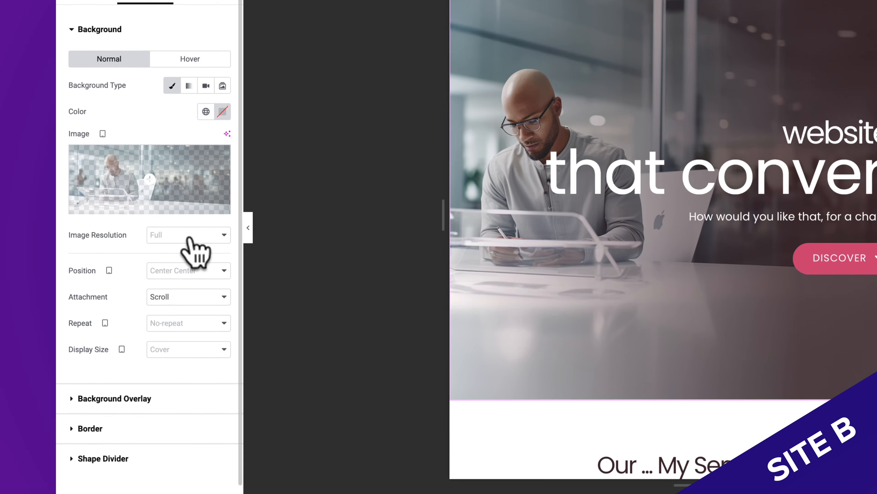
left_click(106, 265)
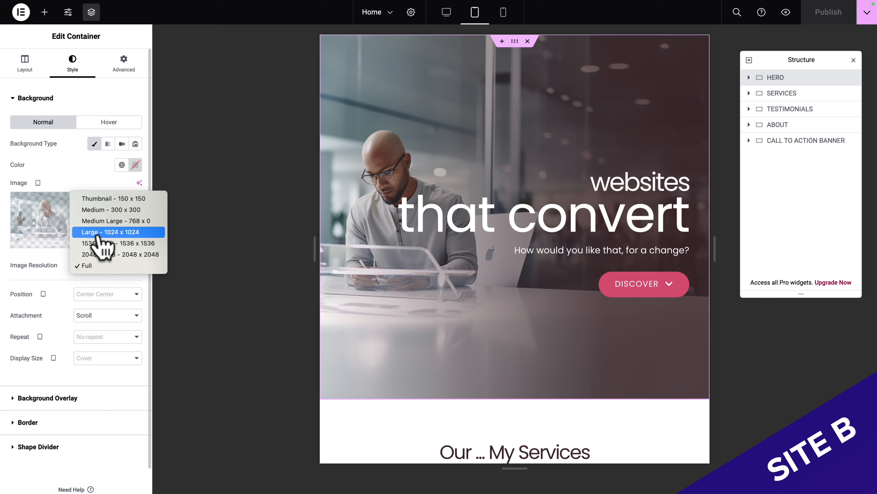
left_click(99, 235)
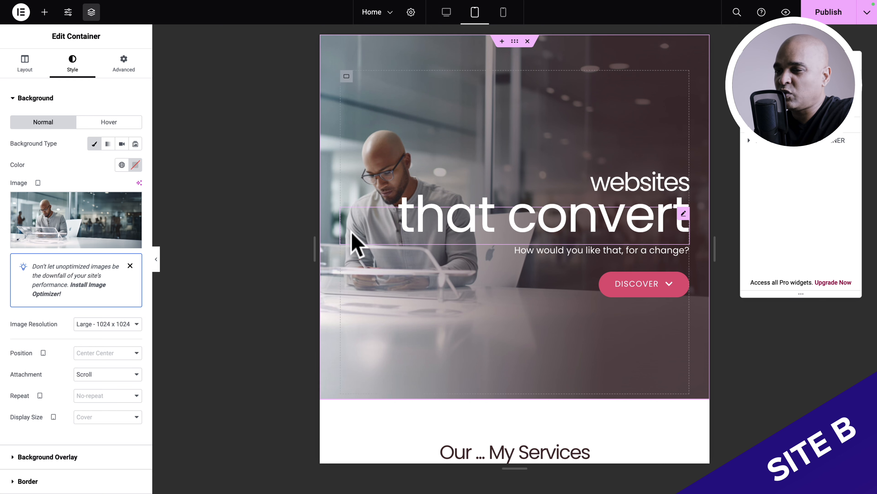
left_click(114, 325)
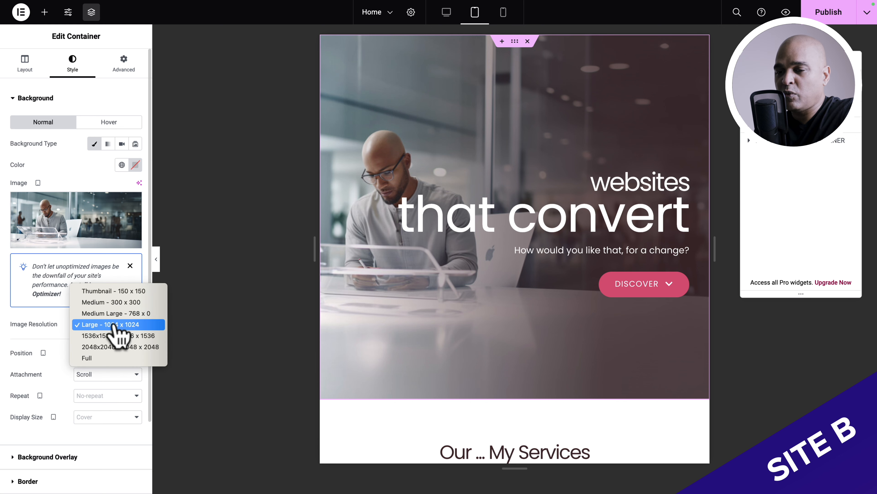
left_click(91, 336)
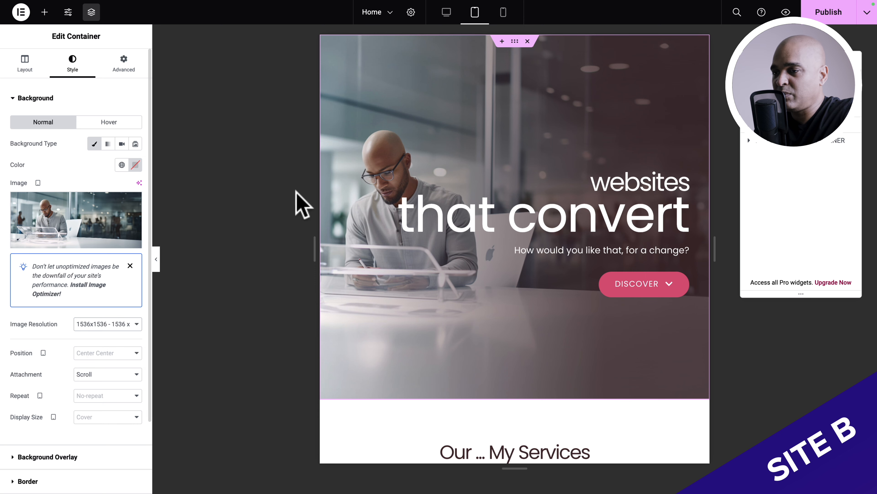
- Set the hero background's mobile image resolution to Medium Large - 768 x 0
left_click(503, 13)
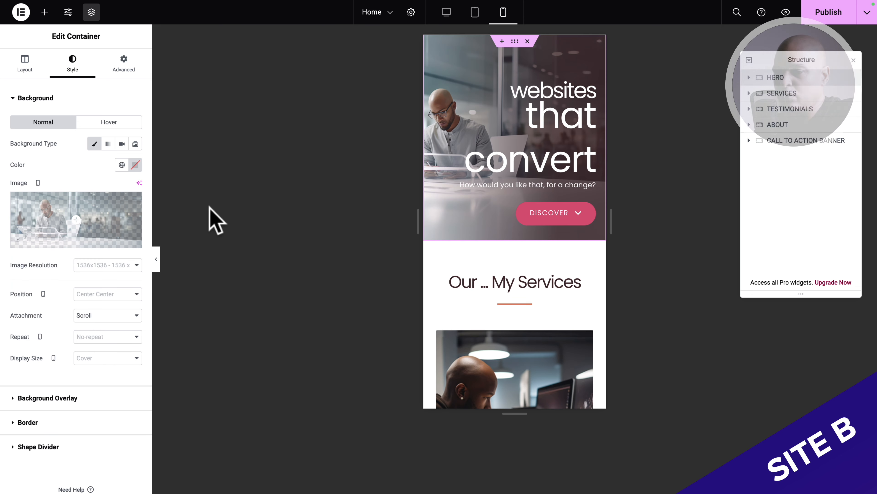
left_click(100, 267)
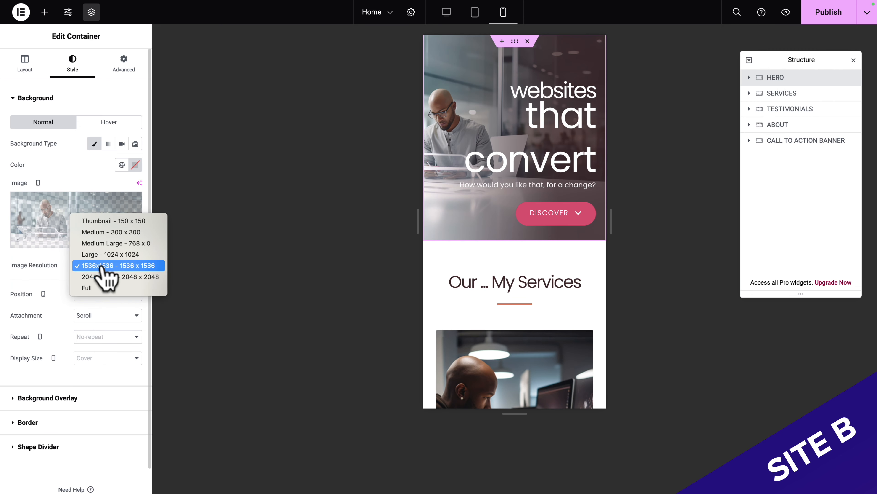
left_click(100, 243)
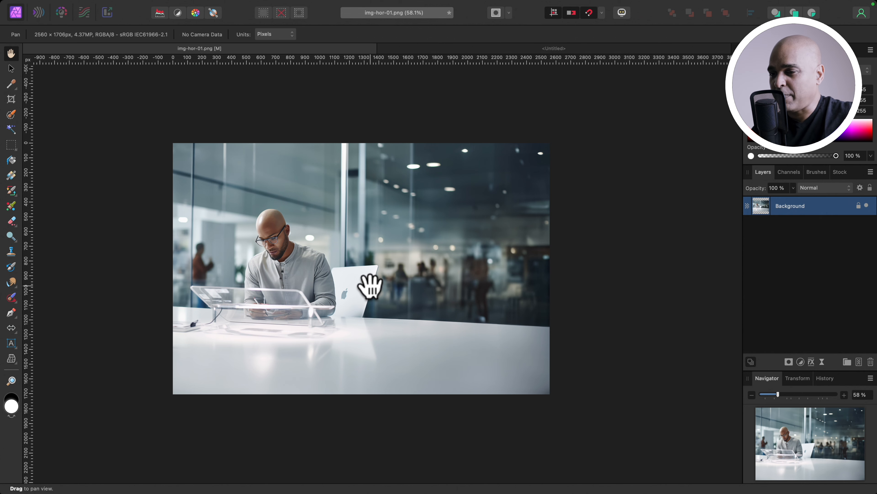
- Paste the photo into the untitled 1080 x 1920 px Affinity Photo document, enlarge it to the canvas height and shift it to frame the man
key("ctrl+Tab")
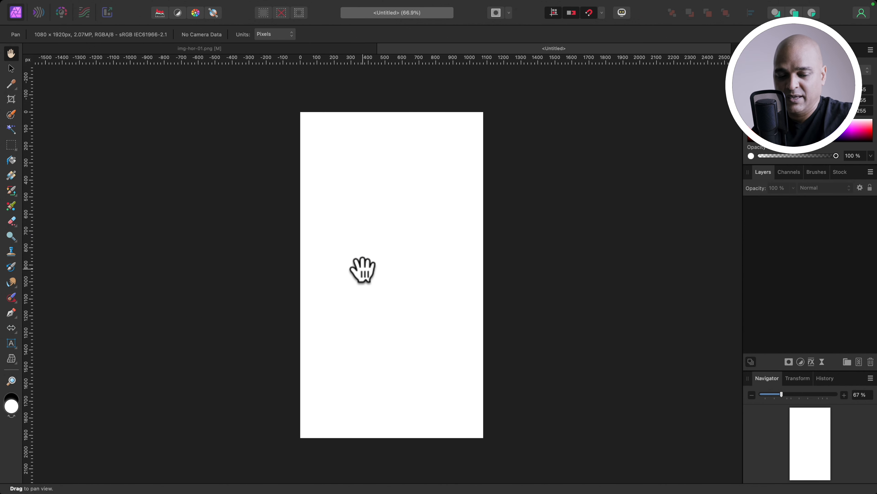
key("super+v")
scroll(378, 248, "down", 5)
key("v")
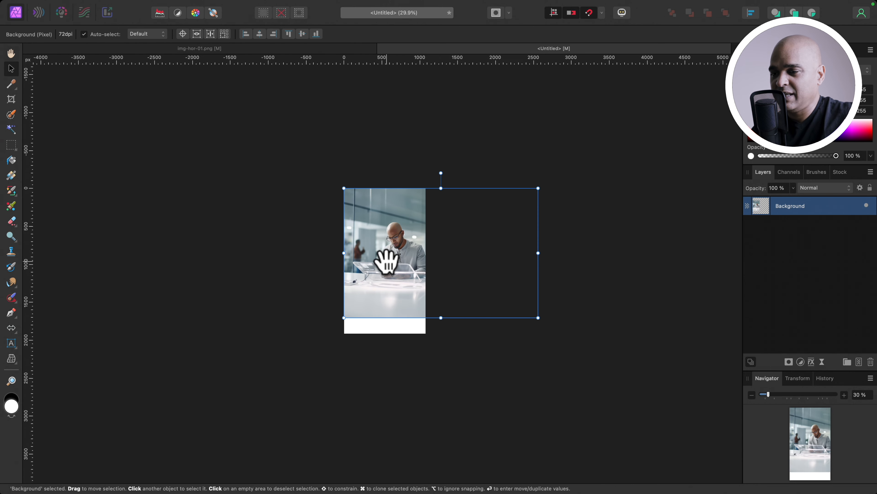
left_click_drag(538, 317, 562, 333)
left_click_drag(381, 281, 362, 273)
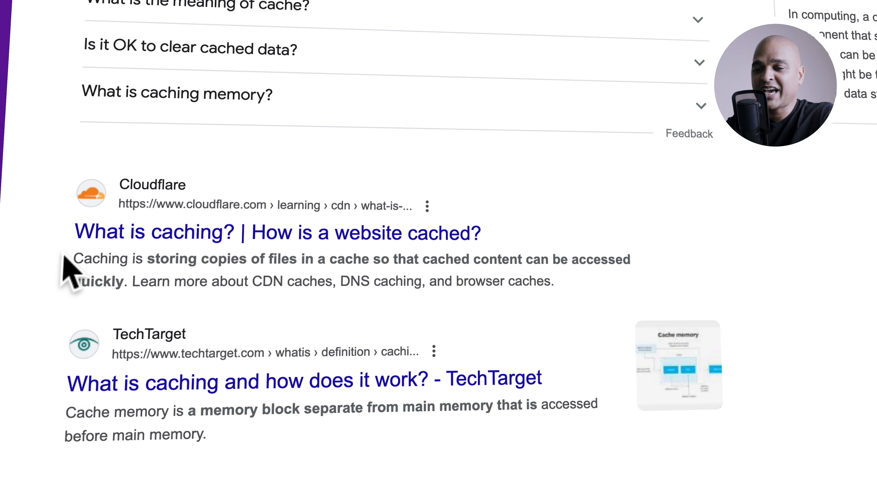
- Examine the Cloudflare description of caching in the web search results, highlighting its wording and clearing the selection
left_click_drag(54, 224, 240, 218)
left_click_drag(367, 258, 438, 259)
left_click_drag(502, 263, 536, 257)
left_click_drag(284, 266, 144, 300)
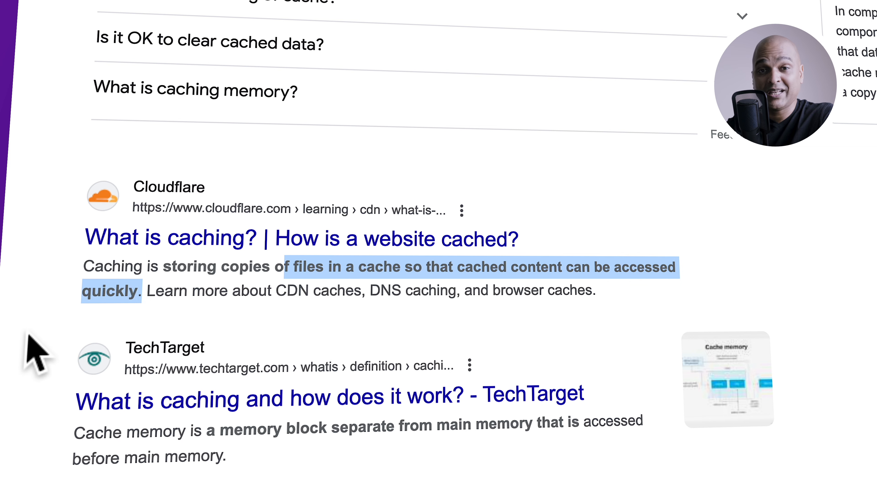
left_click(52, 322)
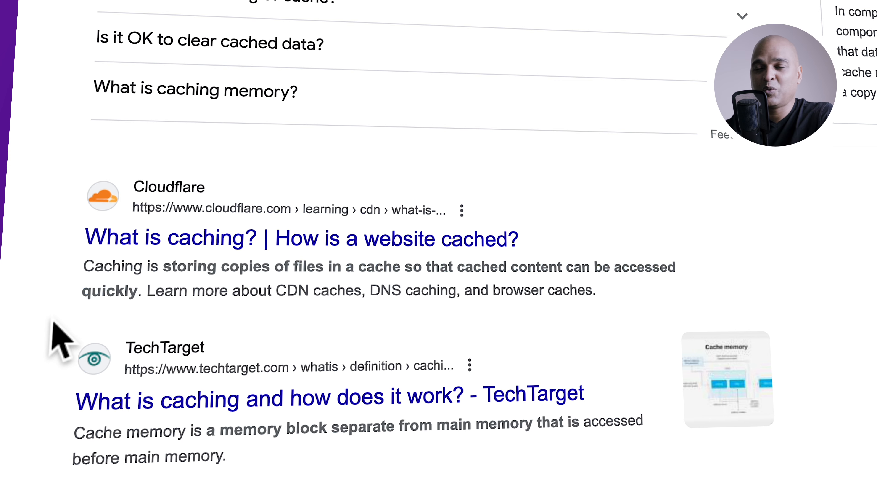
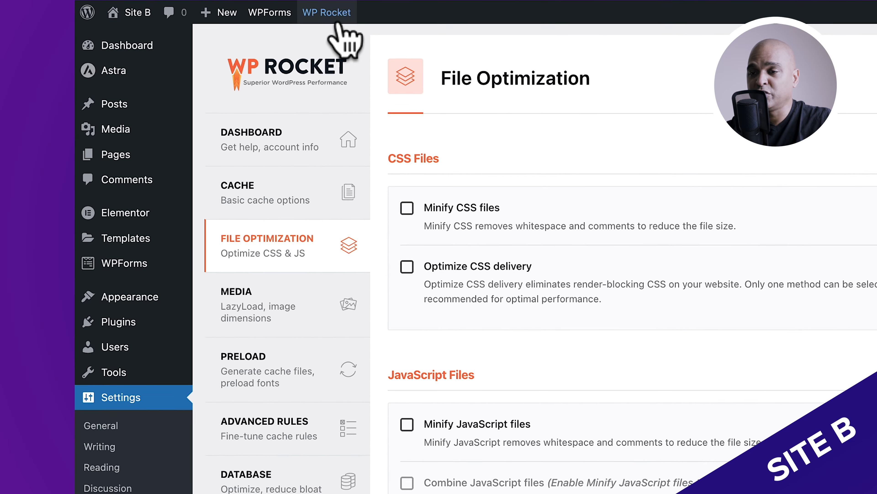
- Activate Minify CSS files and Optimize CSS delivery with the Remove Unused CSS method in WP Rocket's File Optimization settings
mouse_move(330, 19)
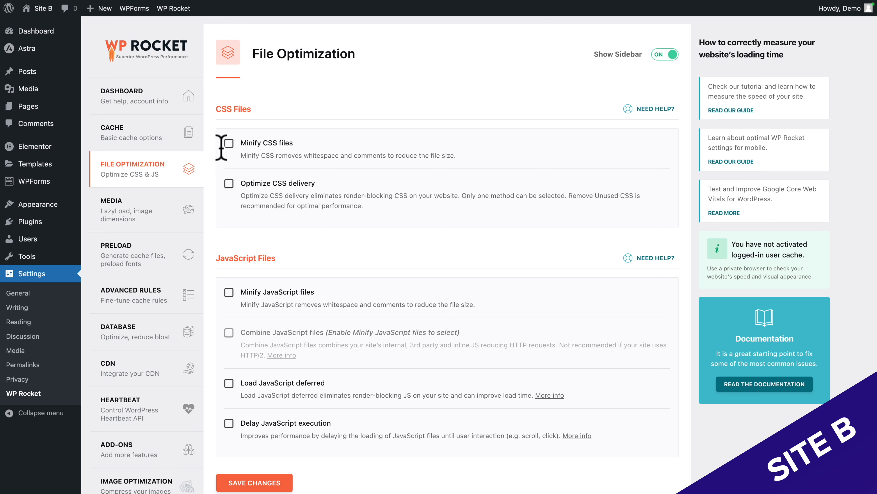
left_click(229, 143)
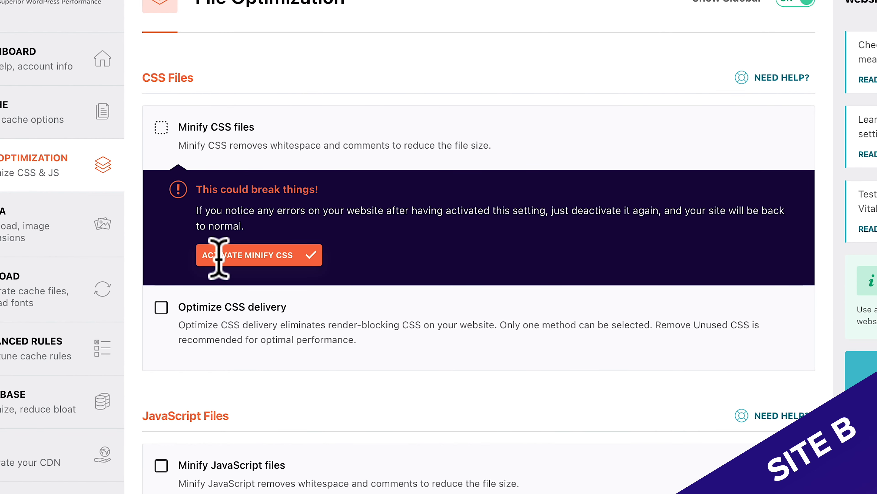
left_click(247, 258)
left_click(161, 375)
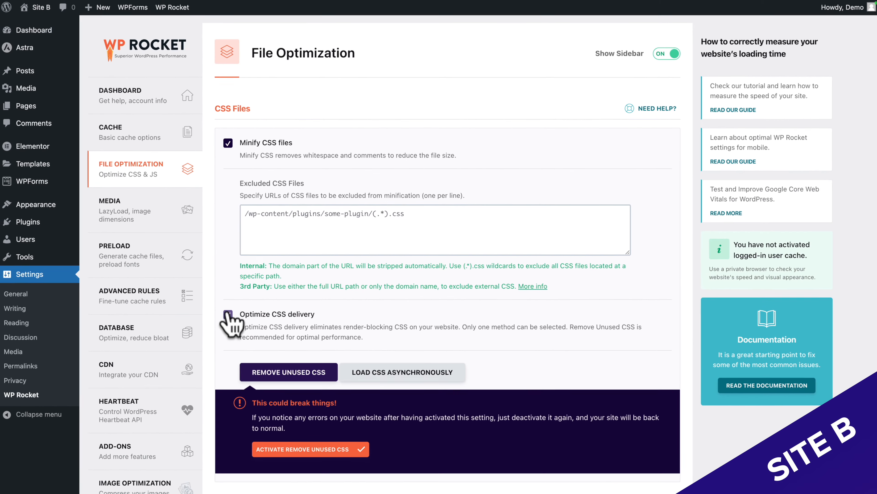
left_click(300, 449)
- Activate Minify JavaScript files and Combine JavaScript files in the JavaScript Files section
scroll(319, 345, "down", 10)
left_click(230, 236)
left_click(292, 328)
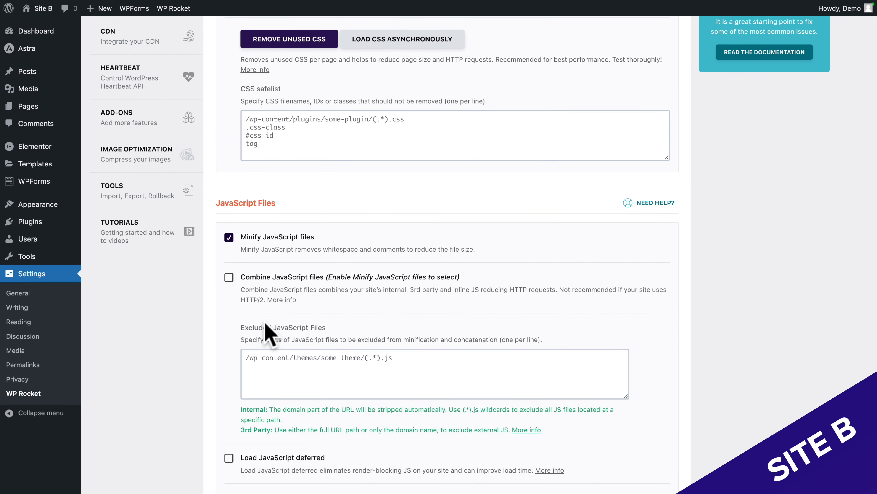
left_click(228, 277)
left_click(264, 369)
scroll(264, 372, "down", 4)
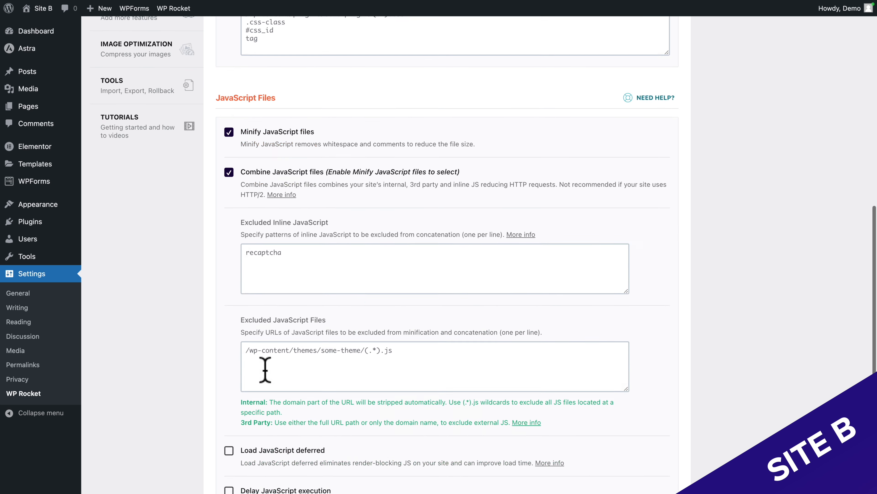
- Enable Load JavaScript deferred and Delay JavaScript execution, and save the file optimization changes
left_click(229, 408)
scroll(287, 437, "down", 5)
left_click(229, 383)
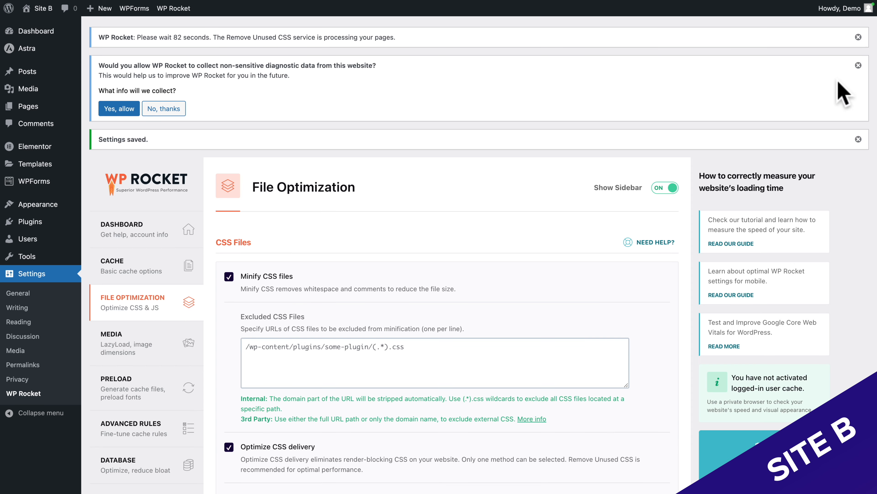
- Dismiss the unused CSS, diagnostic data and settings saved notices above the File Optimization settings
left_click(861, 32)
left_click(862, 33)
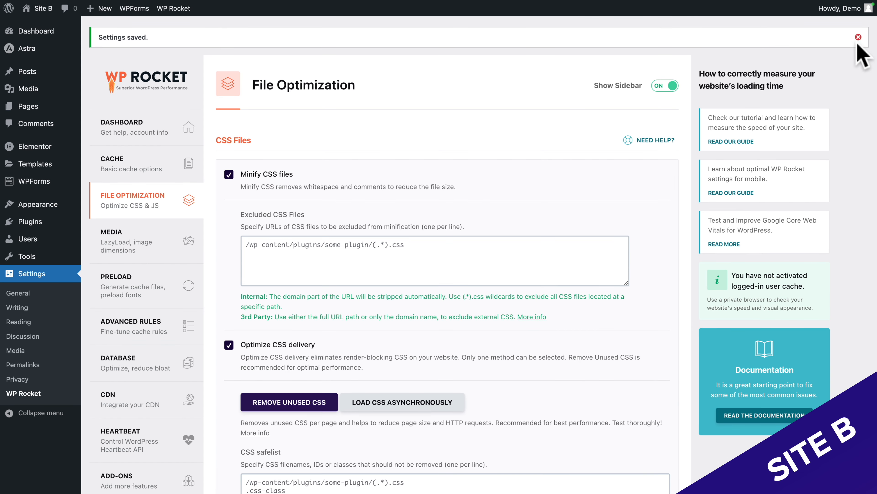
left_click(859, 33)
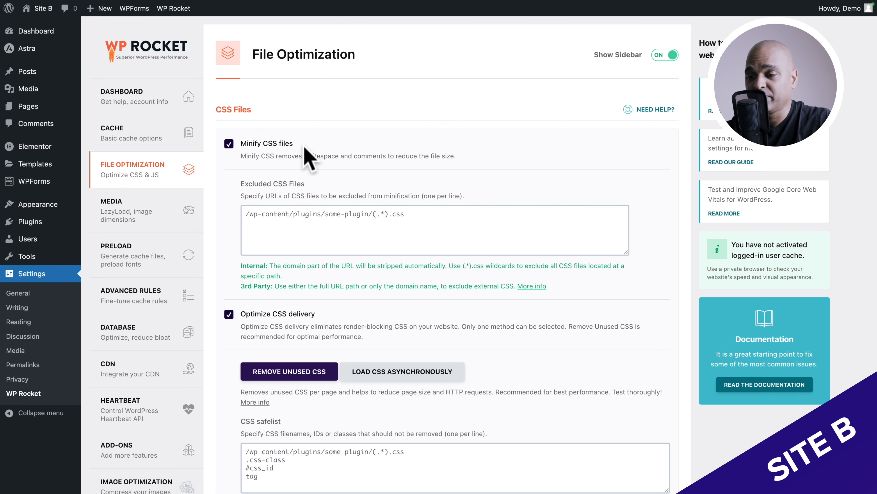
- Enable LazyLoad for images, for CSS background images, and for iframes and videos in WP Rocket's Media settings
scroll(304, 147, "down", 5)
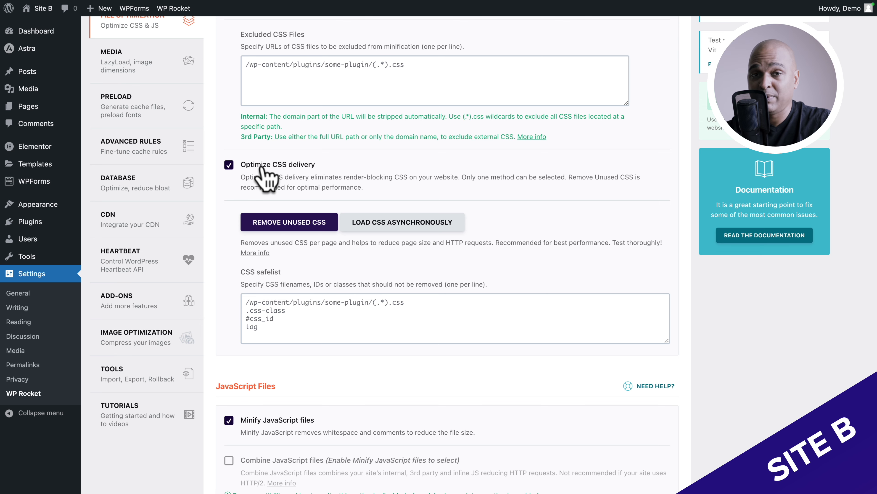
scroll(266, 174, "down", 10)
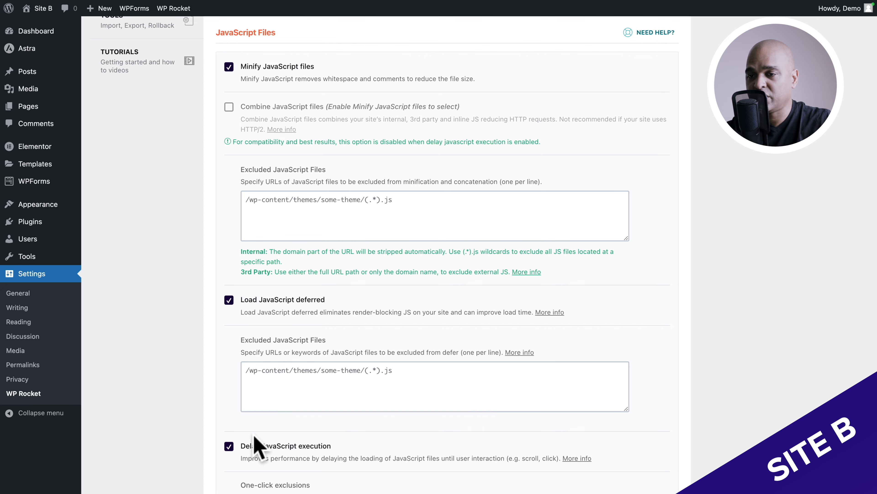
scroll(255, 445, "up", 15)
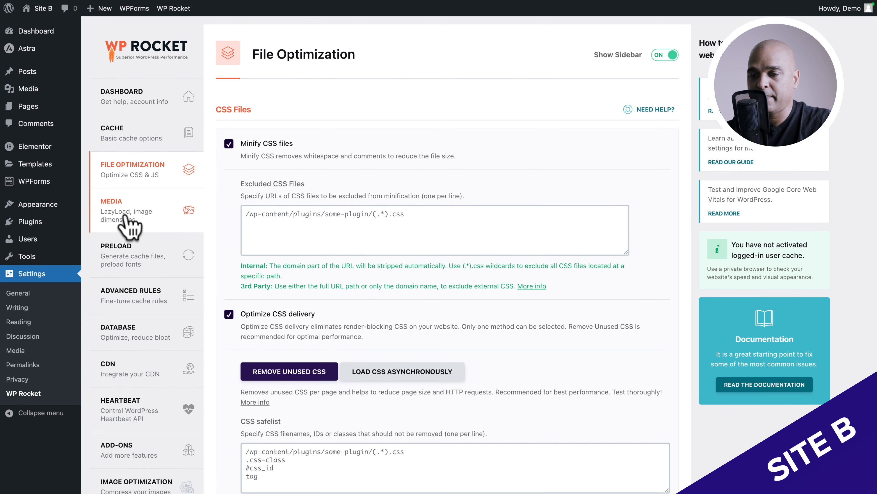
left_click(125, 217)
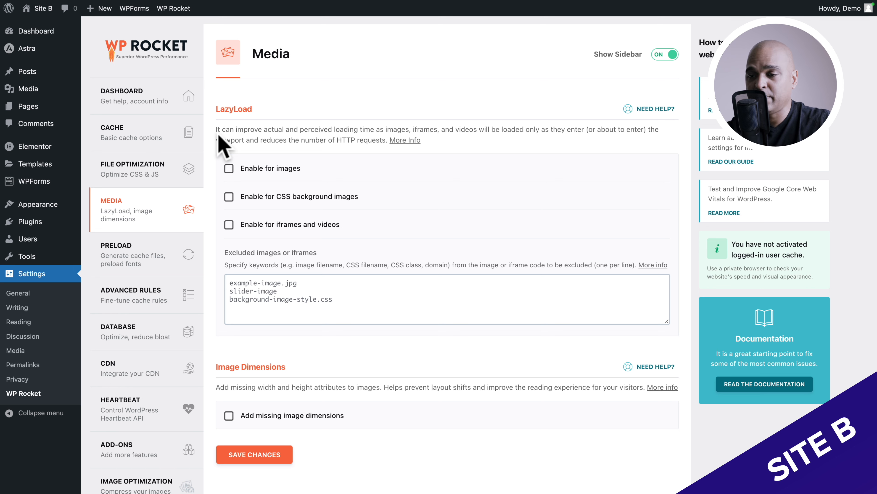
left_click(229, 168)
left_click(229, 197)
left_click(228, 225)
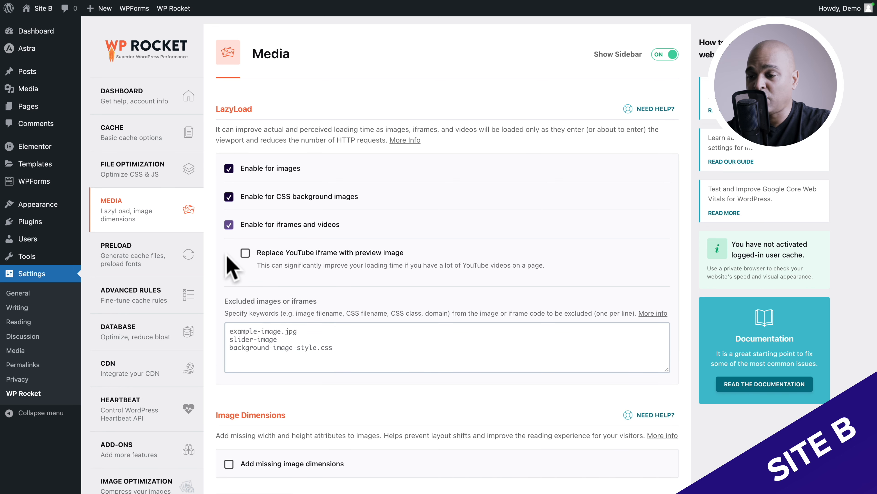
- Enable Add missing image dimensions and save the Media settings
scroll(230, 268, "down", 5)
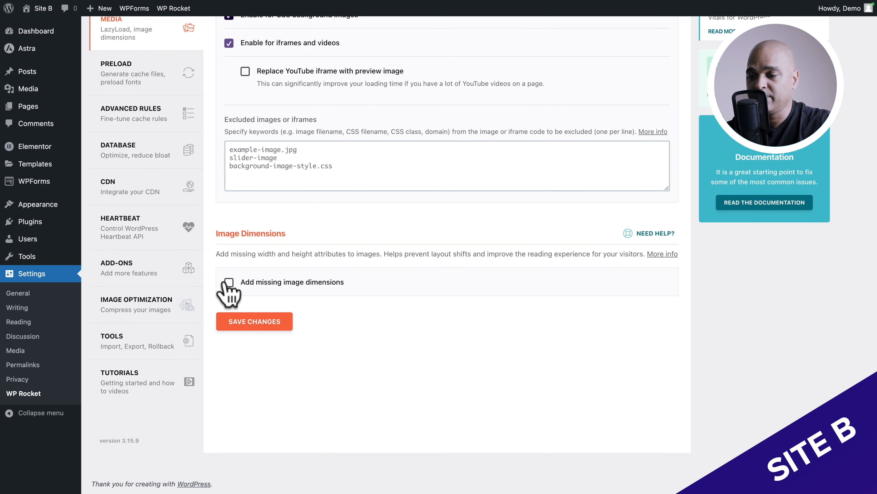
left_click(229, 282)
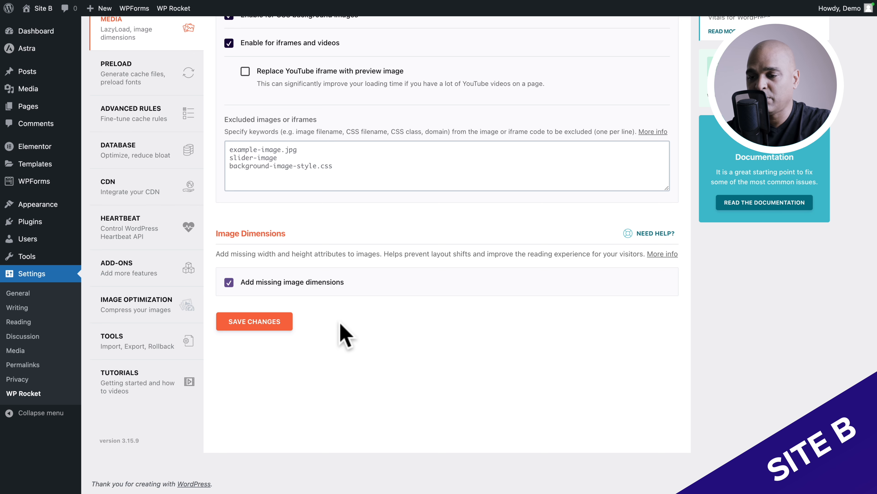
left_click(259, 321)
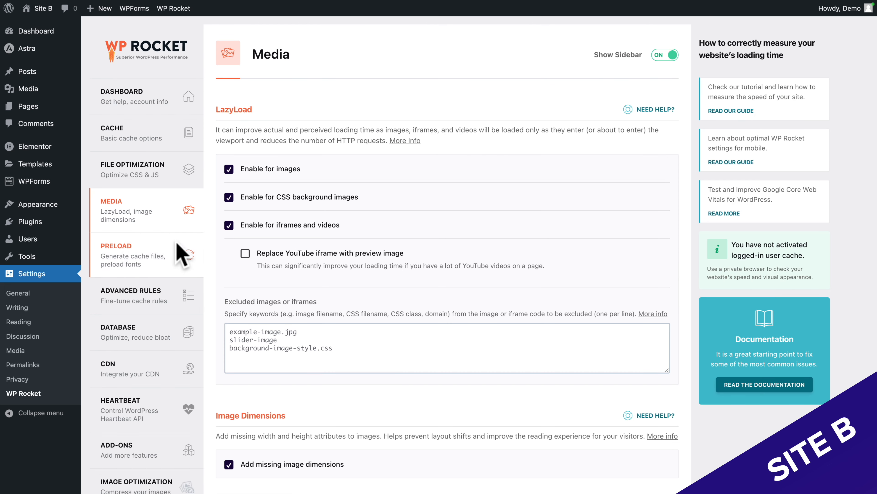
- Examine WP Rocket's Preload settings, highlighting the Preload Cache description of sitemap detection and cache preloading
left_click(121, 256)
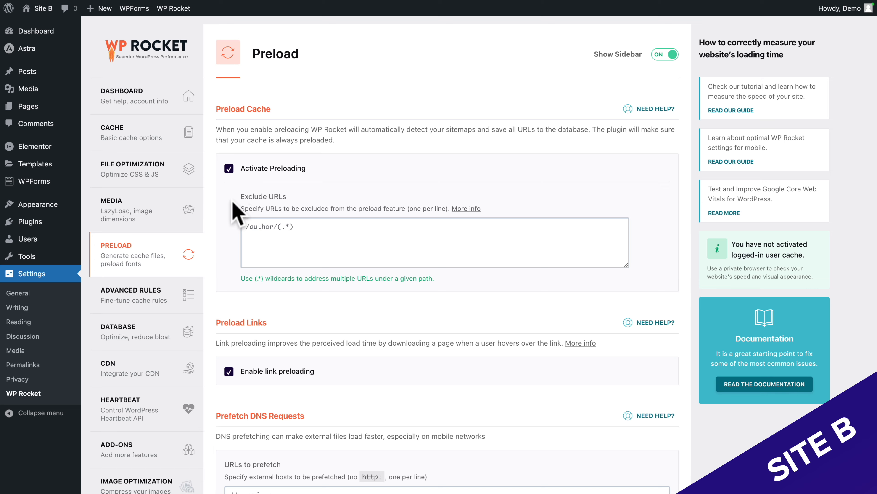
scroll(231, 217, "down", 5)
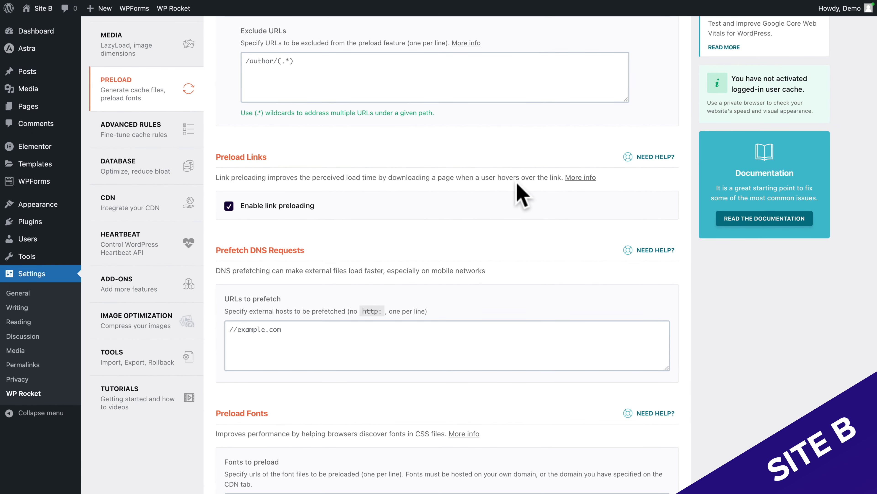
scroll(522, 195, "down", 5)
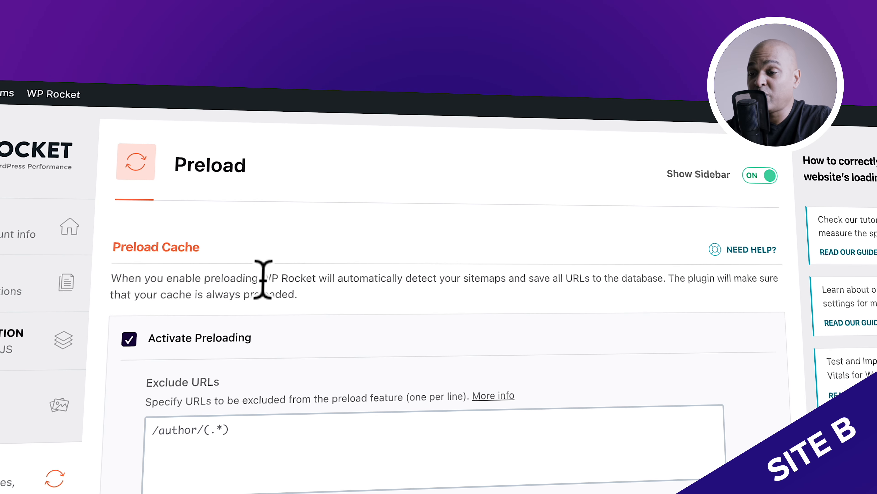
left_click_drag(311, 130, 387, 130)
left_click_drag(413, 278, 306, 303)
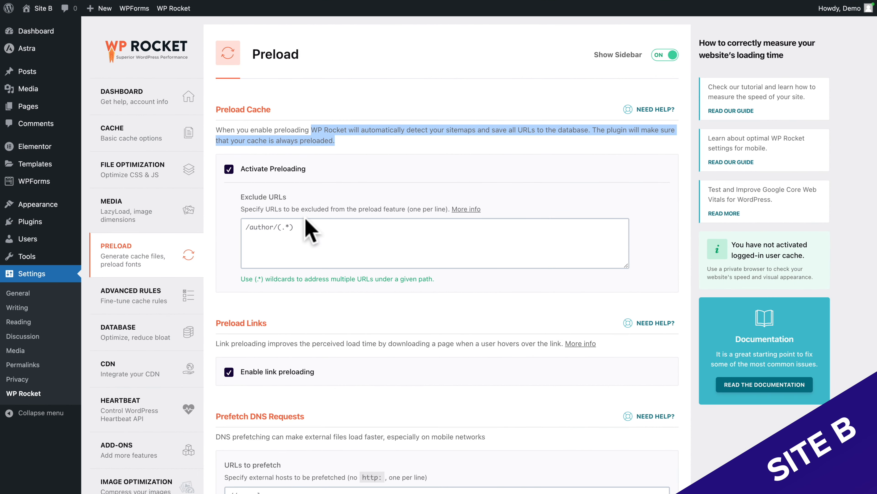
- Examine WP Rocket's Advanced Rules and the Database options for post, comment, transient and table cleanup
left_click(134, 321)
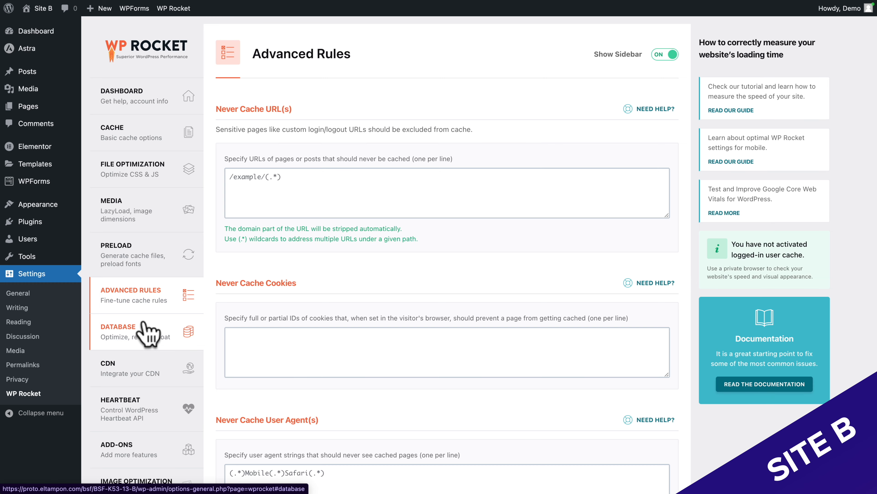
scroll(145, 305, "down", 3)
left_click(131, 235)
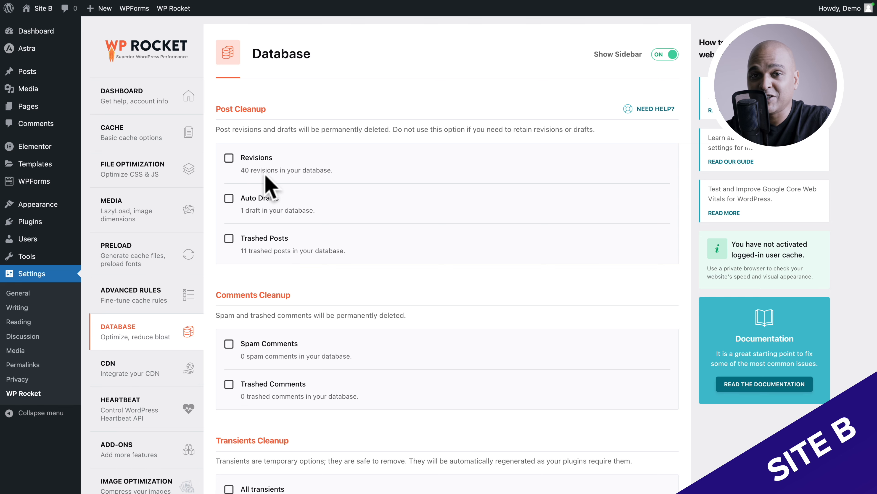
scroll(264, 173, "down", 10)
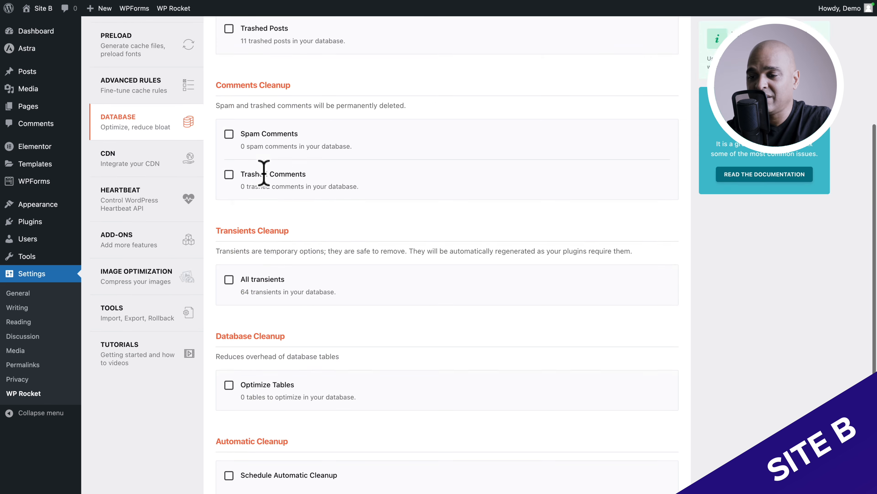
scroll(268, 183, "up", 10)
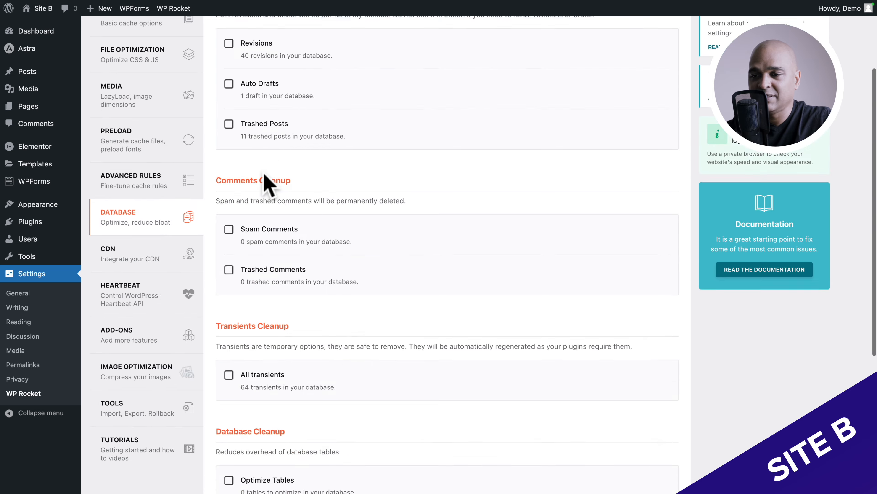
scroll(155, 321, "down", 1)
scroll(155, 321, "down", 3)
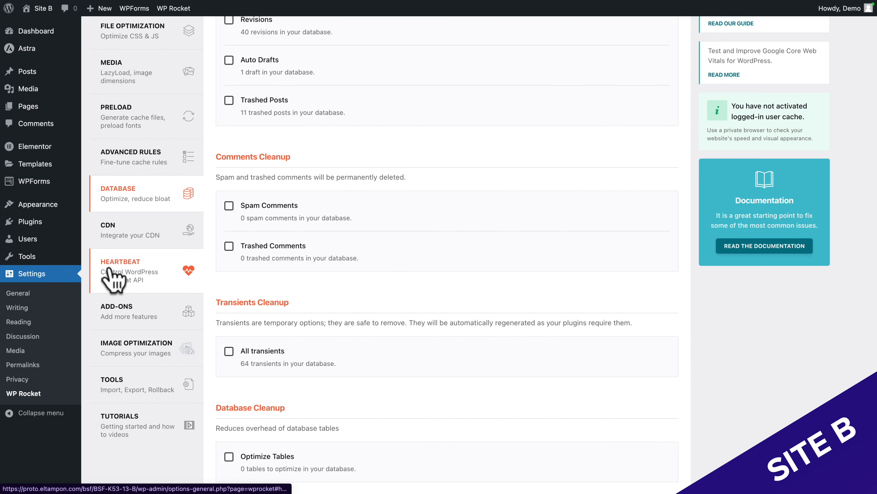
- Examine WP Rocket's Heartbeat activity controls, the available Add-ons and the Imagify page under Image Optimization
left_click(105, 273)
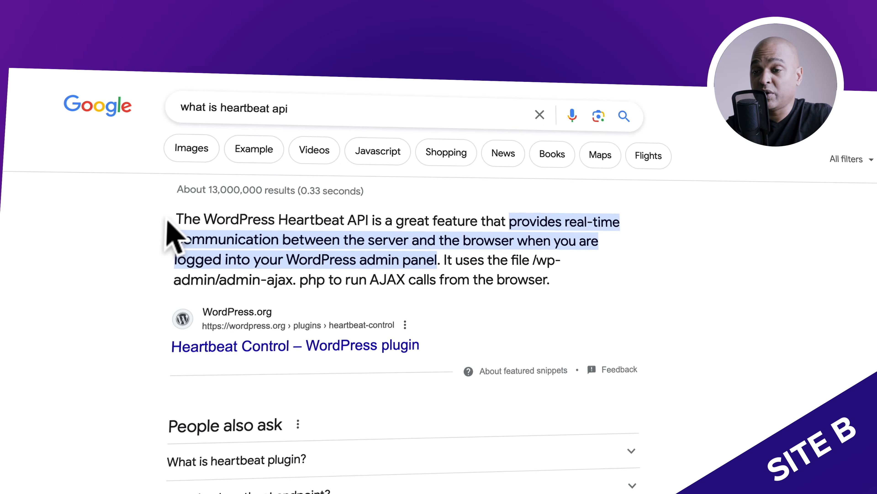
left_click_drag(175, 218, 465, 281)
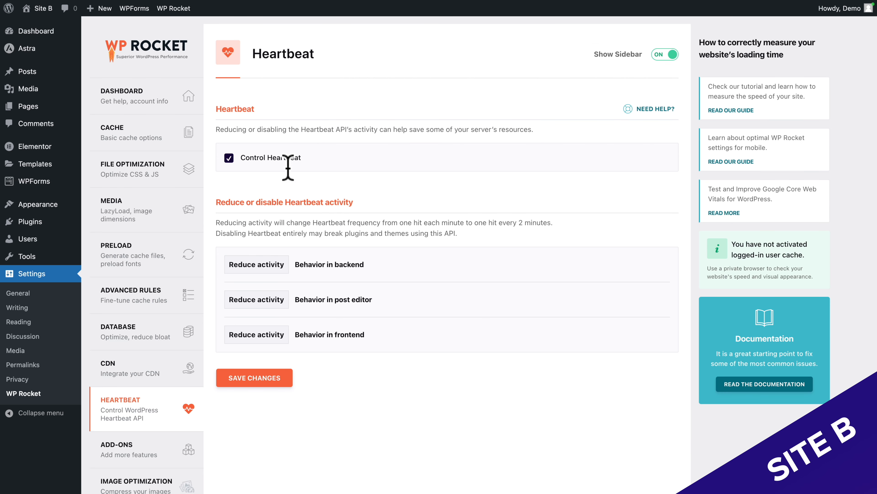
scroll(188, 326, "down", 3)
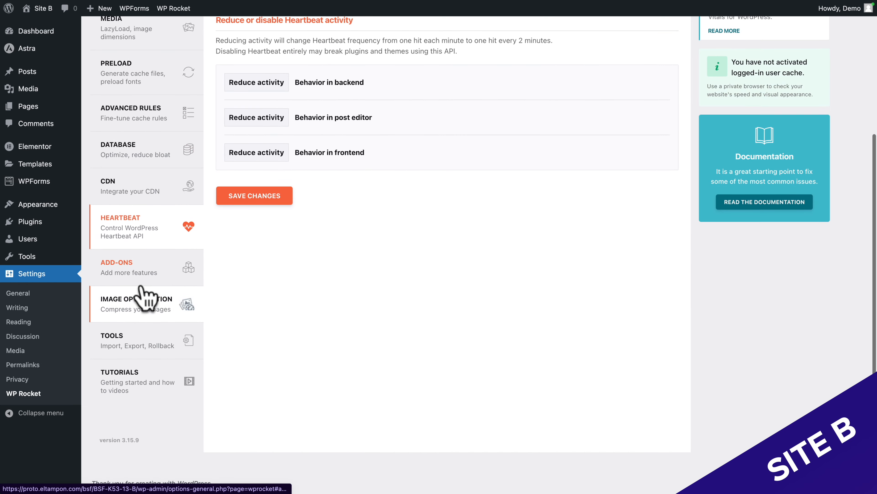
left_click(141, 326)
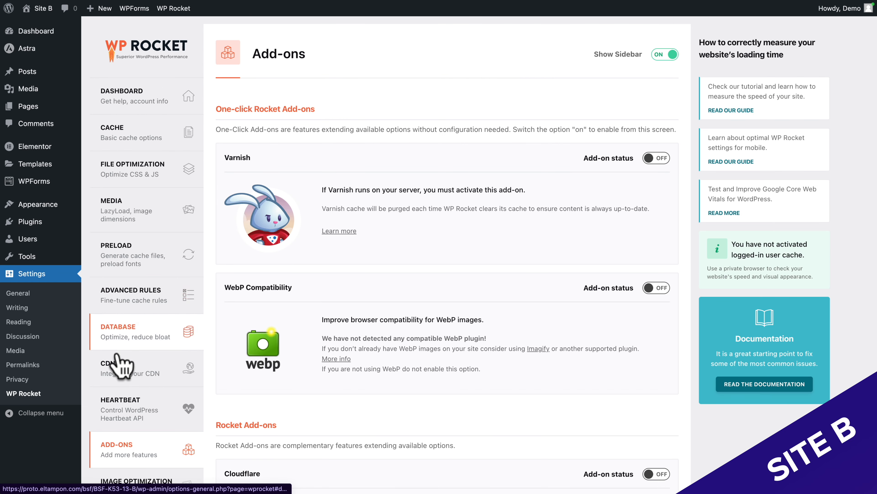
scroll(117, 373, "down", 5)
left_click(118, 311)
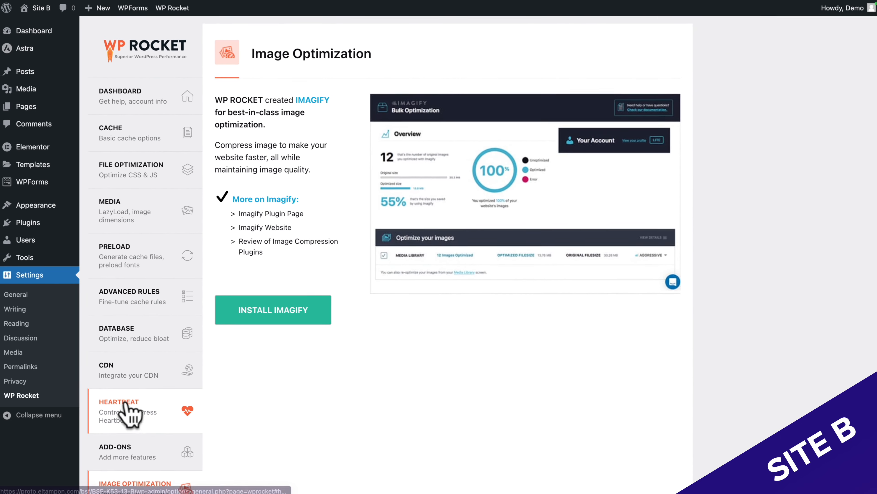
scroll(128, 410, "down", 5)
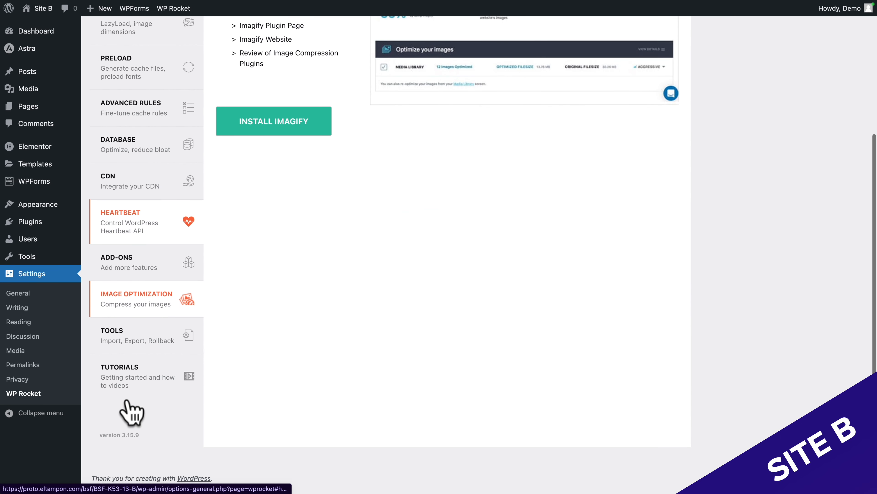